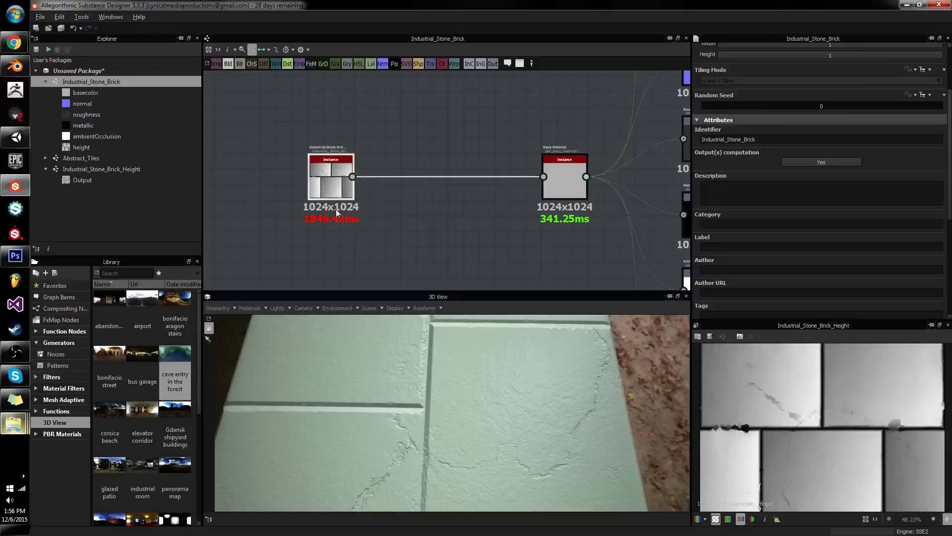
Step: Enable the Ambient Occlusion user-defined map on the Base Material node
left_click(326, 184)
left_click(377, 144)
left_click(578, 189)
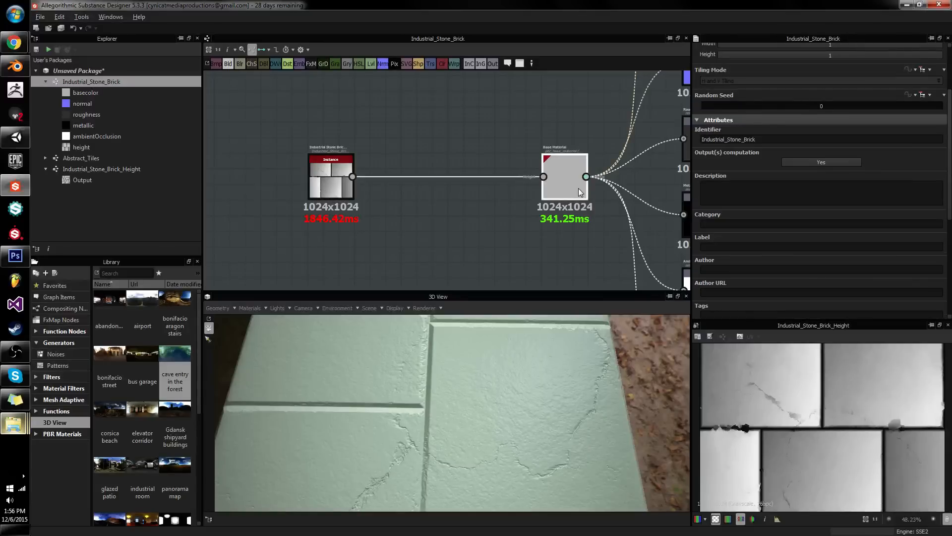
scroll(847, 203, "down", 5)
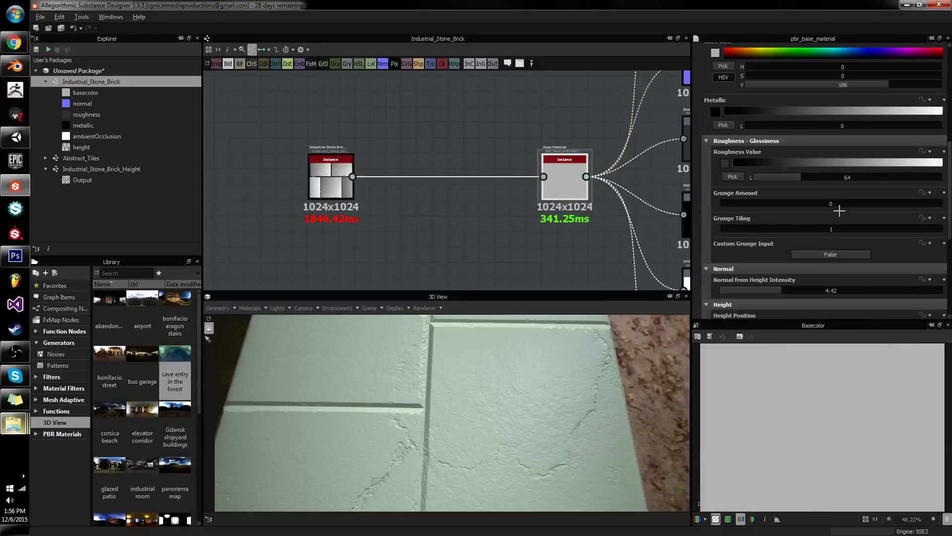
scroll(838, 212, "down", 4)
left_click_drag(429, 410, 445, 389)
left_click_drag(535, 396, 508, 407)
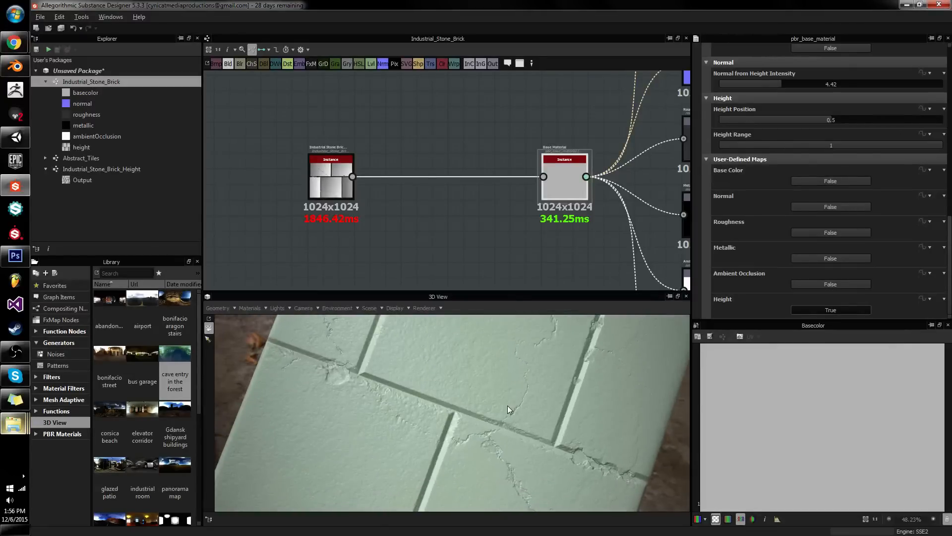
scroll(509, 405, "down", 6)
mouse_move(510, 415)
left_mouse_down()
mouse_move(474, 397)
mouse_move(497, 433)
mouse_move(456, 478)
mouse_move(485, 450)
mouse_move(532, 359)
mouse_move(463, 394)
mouse_move(494, 388)
mouse_move(401, 397)
mouse_move(528, 396)
mouse_move(398, 404)
mouse_move(544, 378)
mouse_move(608, 382)
mouse_move(404, 419)
mouse_move(480, 410)
mouse_move(433, 412)
mouse_move(521, 455)
mouse_move(480, 423)
mouse_move(574, 385)
mouse_move(520, 413)
mouse_move(498, 409)
left_mouse_up()
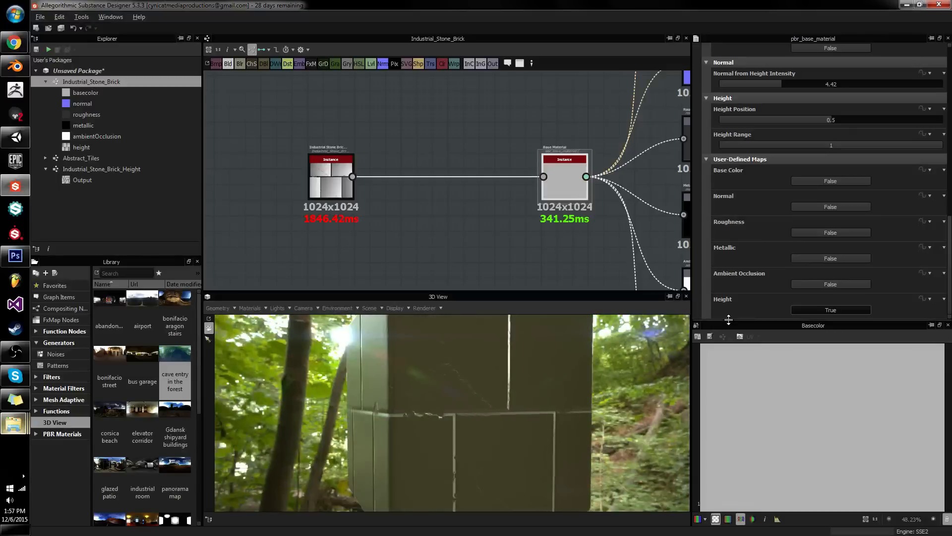
left_click(811, 284)
Step: Add an Ambient Occlusion node fed by the stone brick height output and connect it to the Base Material's ambient occlusion input
left_click(445, 125)
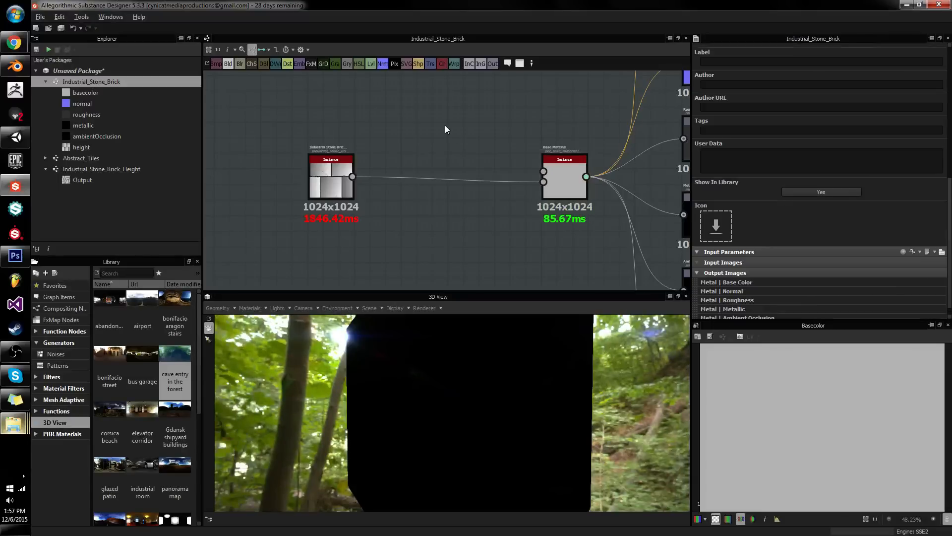
key("space")
type("ambient")
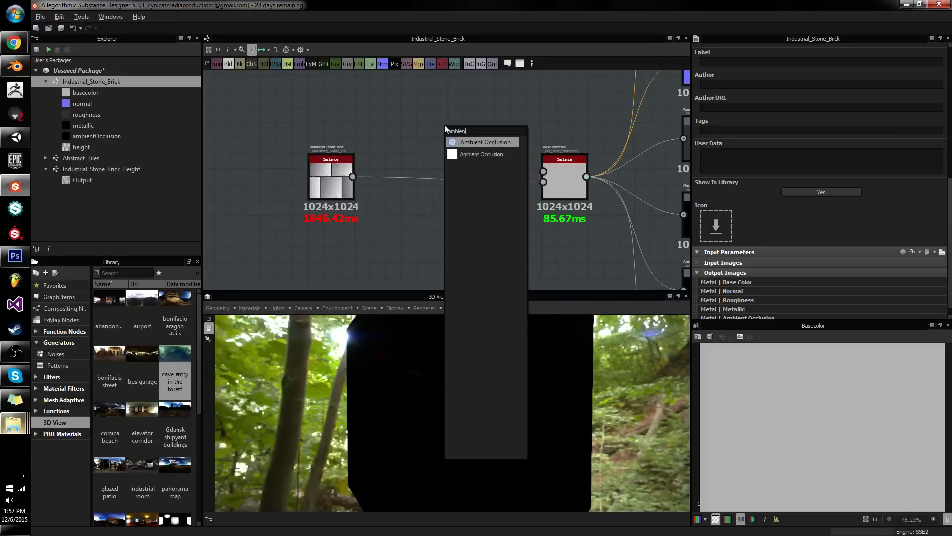
key("Return")
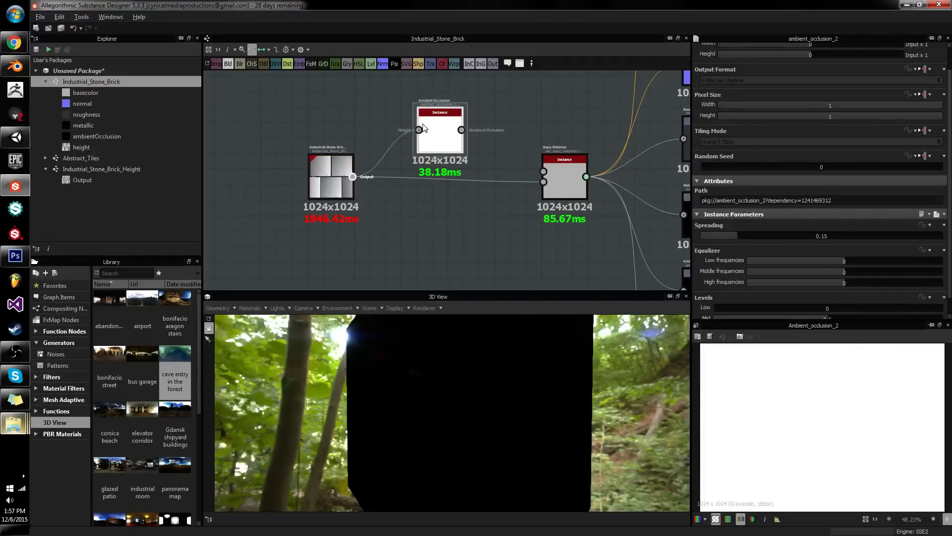
left_click_drag(424, 128, 420, 130)
left_click_drag(545, 172, 544, 171)
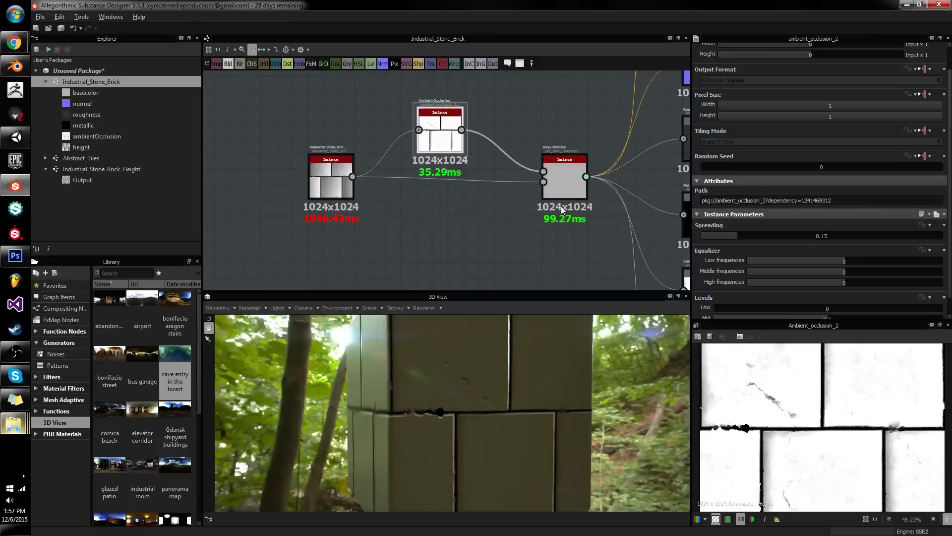
Step: Set the Ambient Occlusion node's Spreading to 0.25 and inspect the brick joints in the 3D view
left_click_drag(508, 416, 493, 392)
scroll(493, 392, "up", 2)
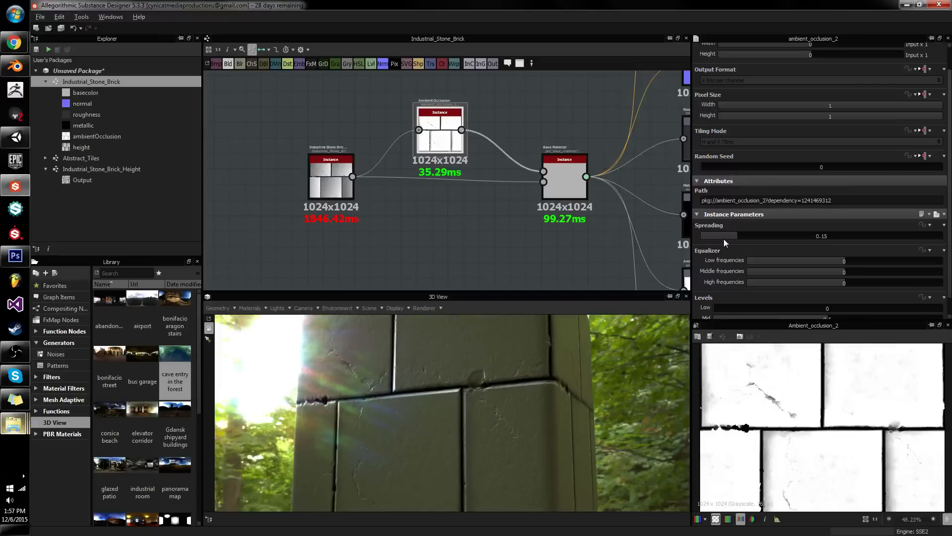
scroll(799, 382, "up", 5)
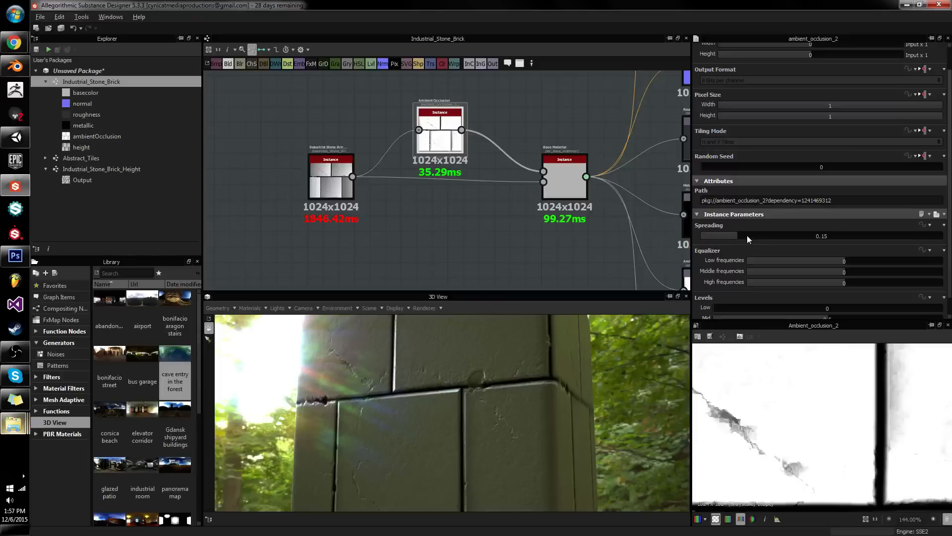
left_click_drag(748, 237, 730, 239)
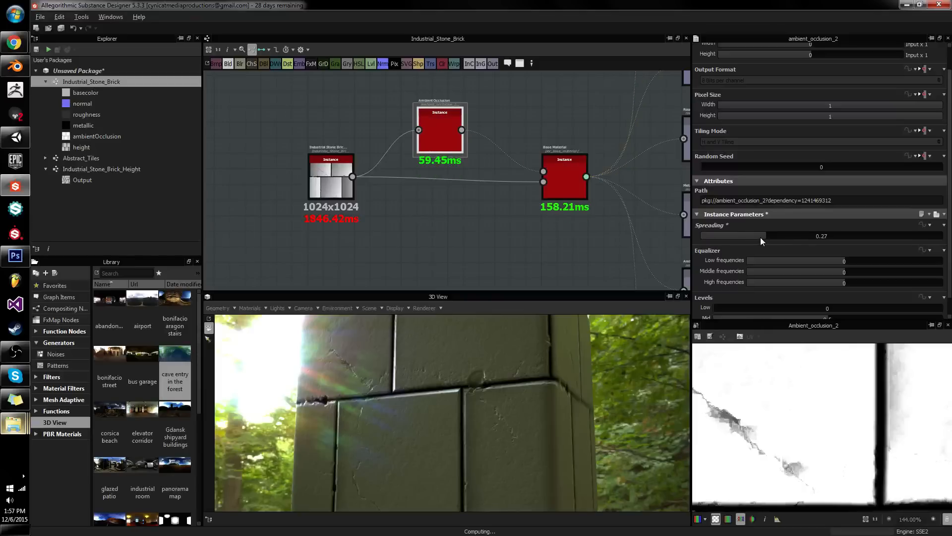
mouse_move(543, 381)
left_mouse_down()
mouse_move(507, 406)
mouse_move(541, 418)
mouse_move(516, 375)
mouse_move(528, 389)
left_mouse_up()
scroll(514, 371, "up", 5)
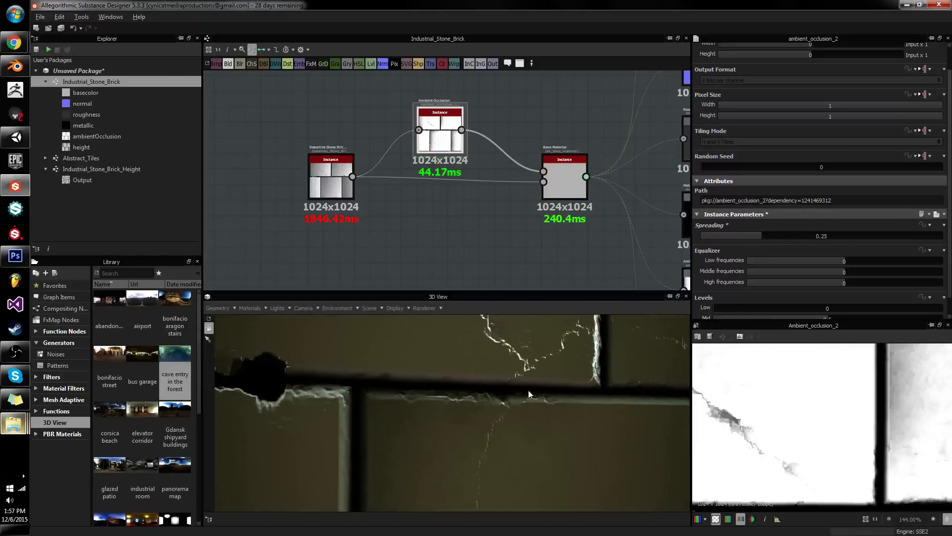
scroll(529, 390, "down", 4)
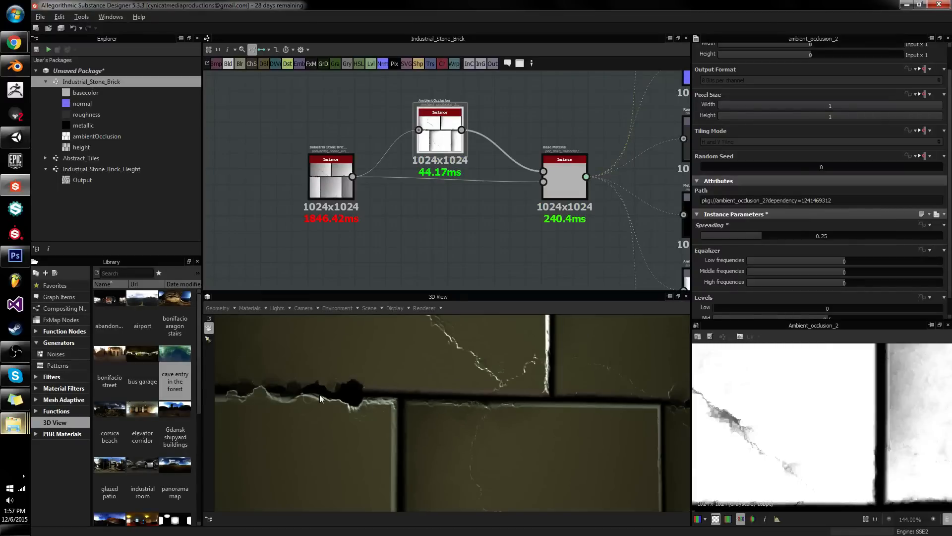
left_click_drag(299, 398, 424, 367)
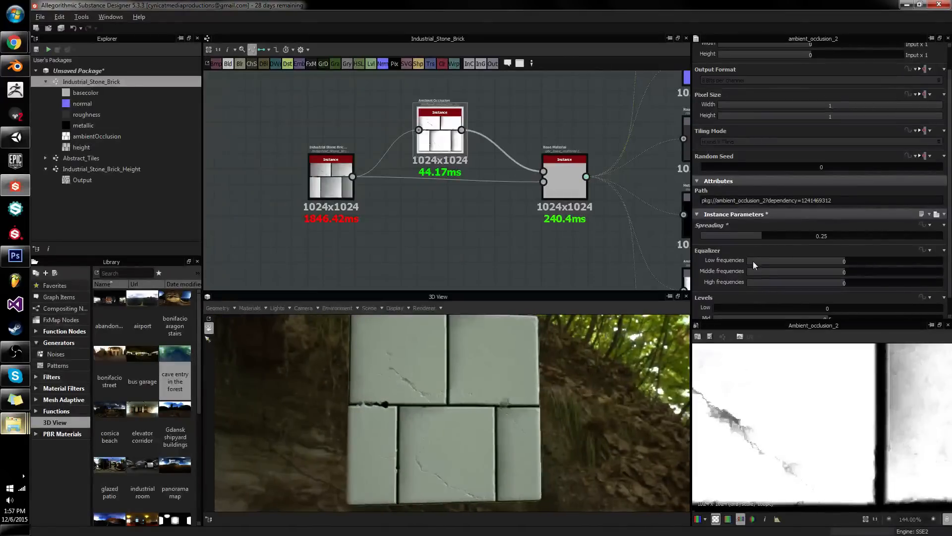
Step: Reduce the Ambient Occlusion node's Spreading to 0.13 and check the shading on the brick surface
left_click_drag(740, 239, 732, 237)
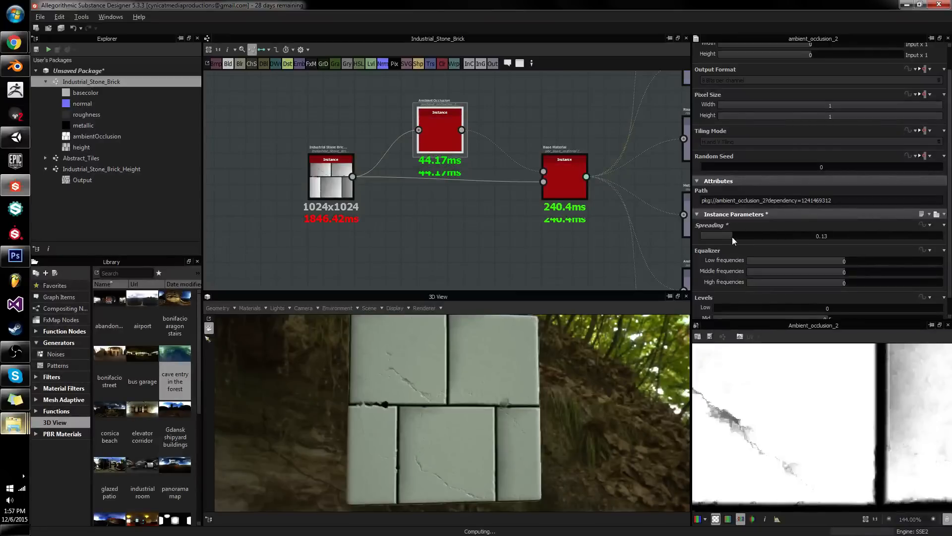
scroll(901, 434, "down", 5)
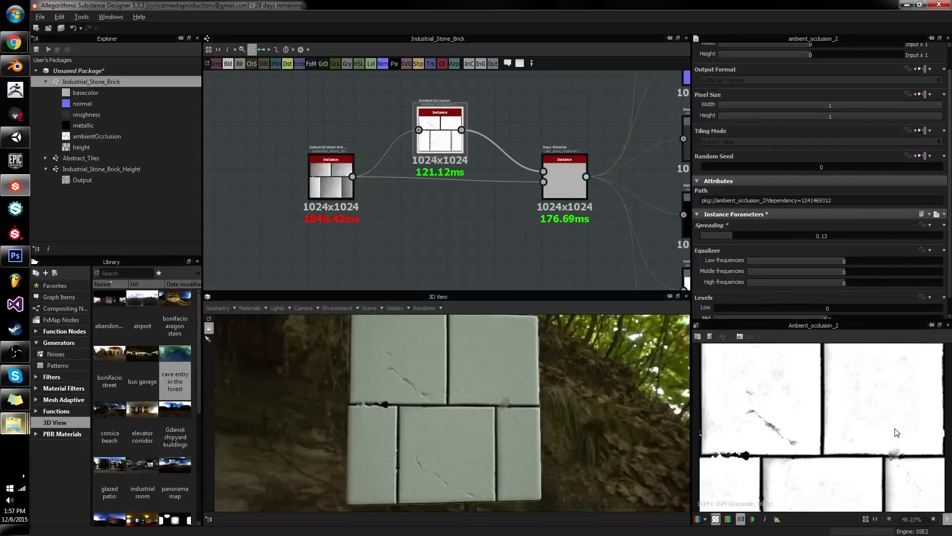
scroll(469, 406, "up", 3)
left_click_drag(470, 407, 566, 419)
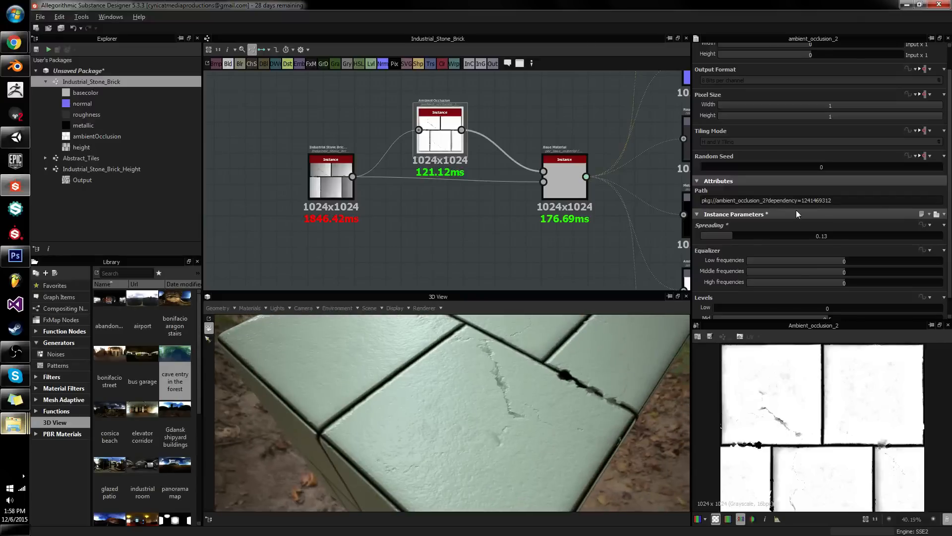
Step: Lower the Ambient Occlusion node's Spreading to 0.01 and check the thin joint and crack lines
middle_click_drag(451, 112, 491, 195)
scroll(491, 195, "down", 1)
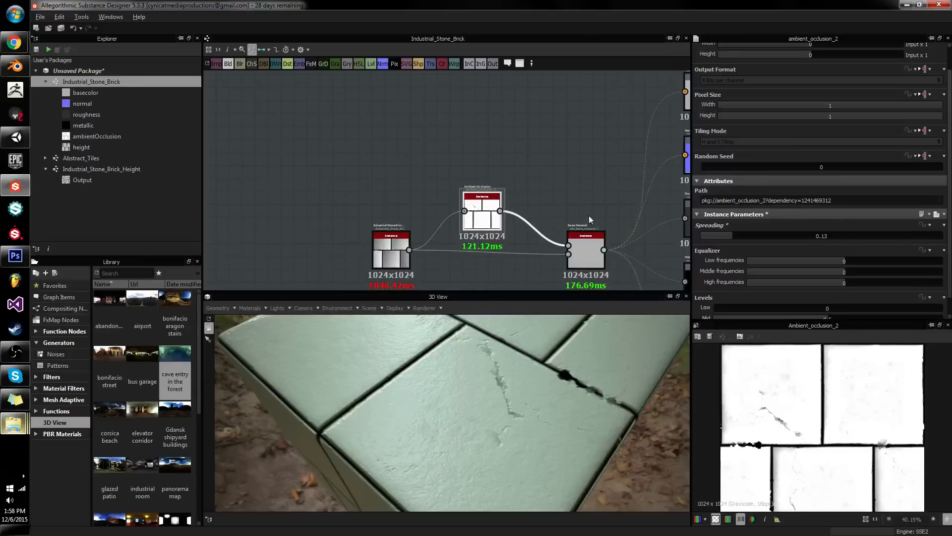
left_click(704, 234)
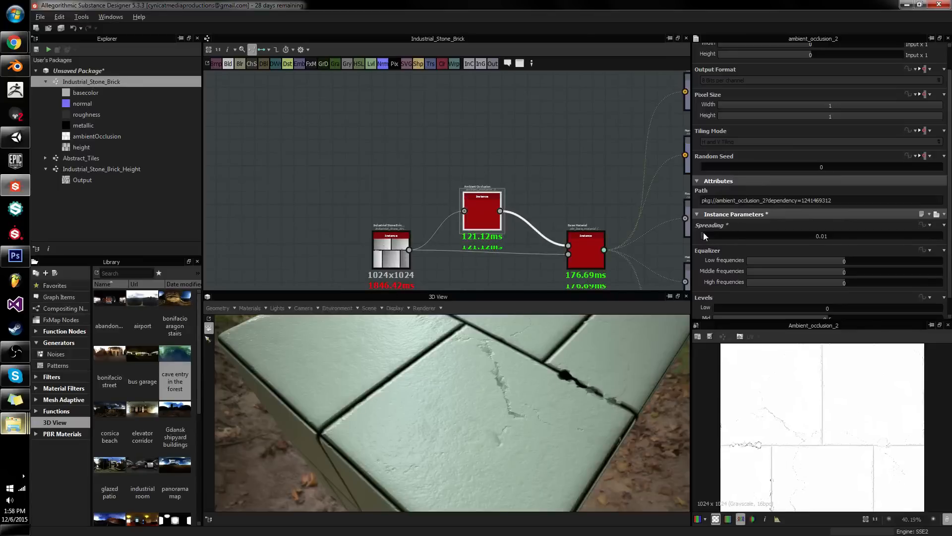
scroll(815, 382, "up", 2)
left_click_drag(645, 377, 543, 330)
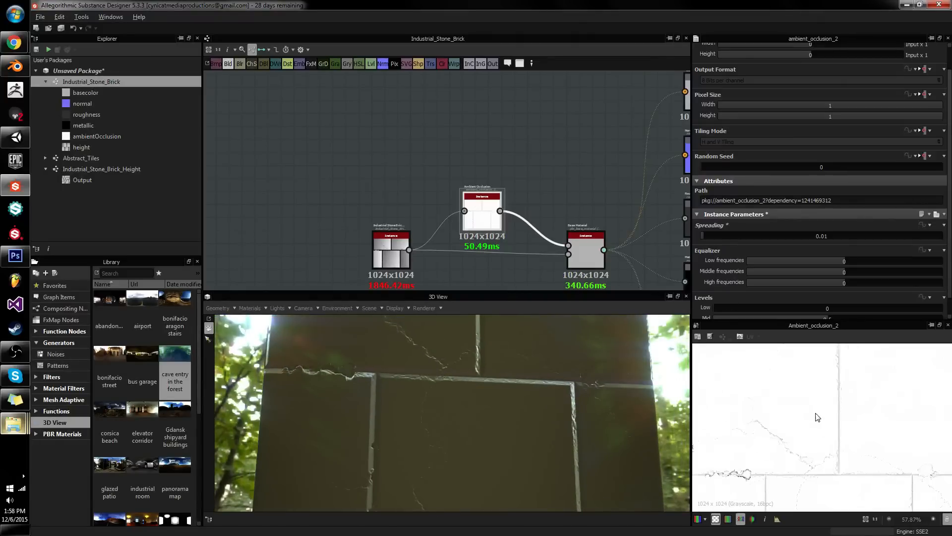
scroll(818, 416, "up", 3)
scroll(487, 345, "down", 4)
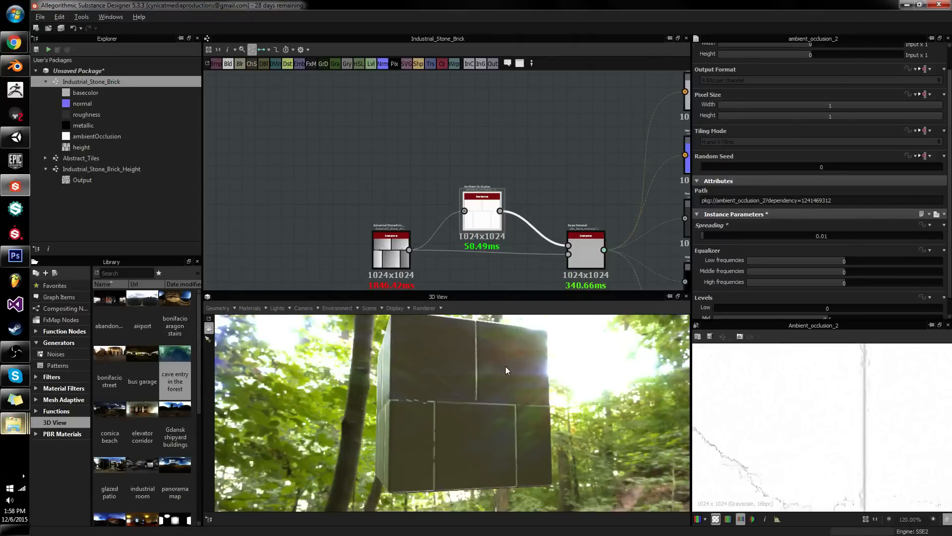
left_click_drag(506, 366, 512, 347)
scroll(529, 373, "up", 3)
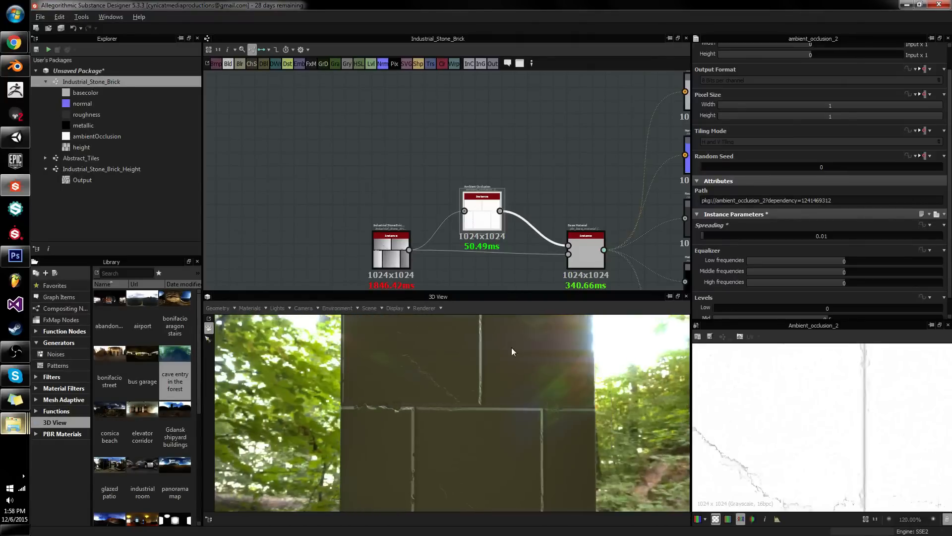
Step: Move the stone brick and Ambient Occlusion nodes farther from the Base Material node and inspect the occlusion map's crack detail
left_click_drag(485, 200, 420, 208)
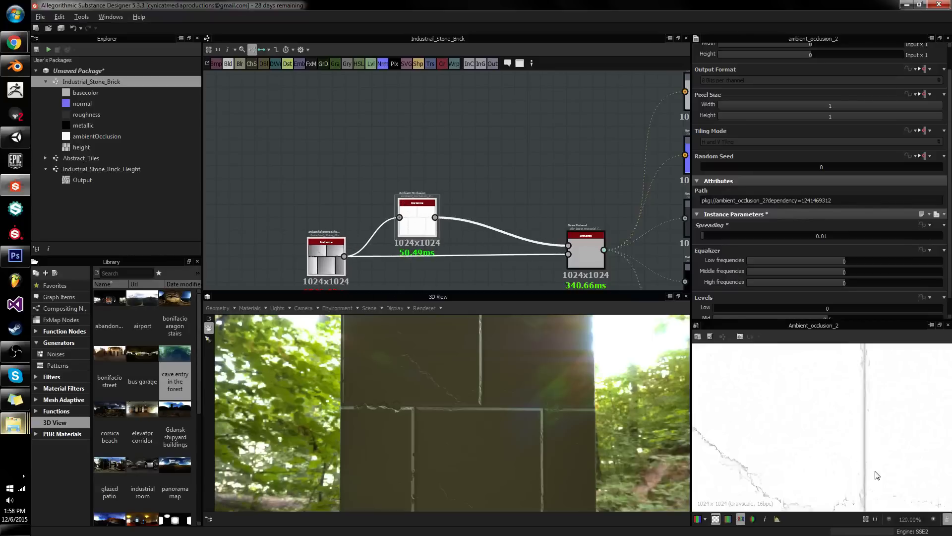
scroll(766, 478, "up", 8)
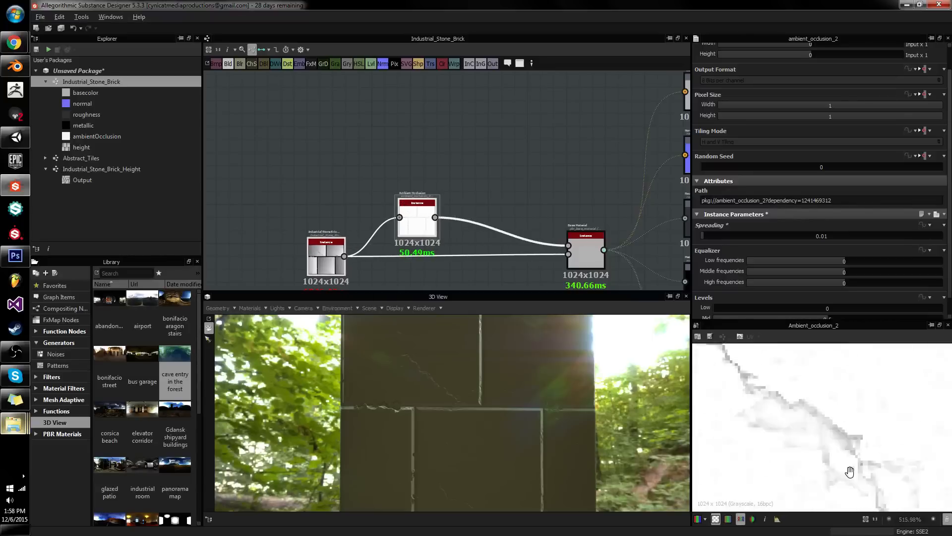
middle_click_drag(802, 396, 809, 403)
left_click(440, 185)
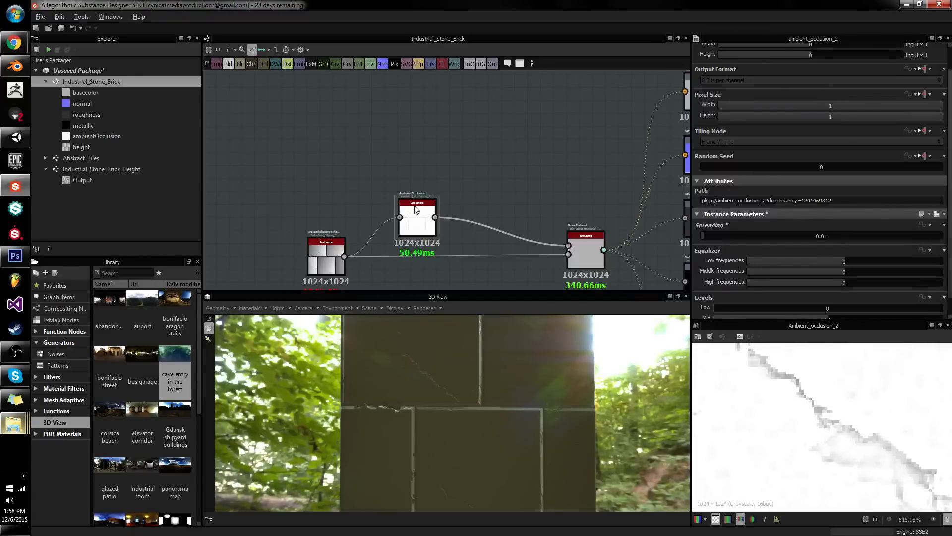
Step: Duplicate the Ambient Occlusion node and place the copy directly above the original
left_click(416, 217)
key("ctrl+c")
key("ctrl+v")
left_click_drag(447, 182, 418, 163)
double_click(416, 161)
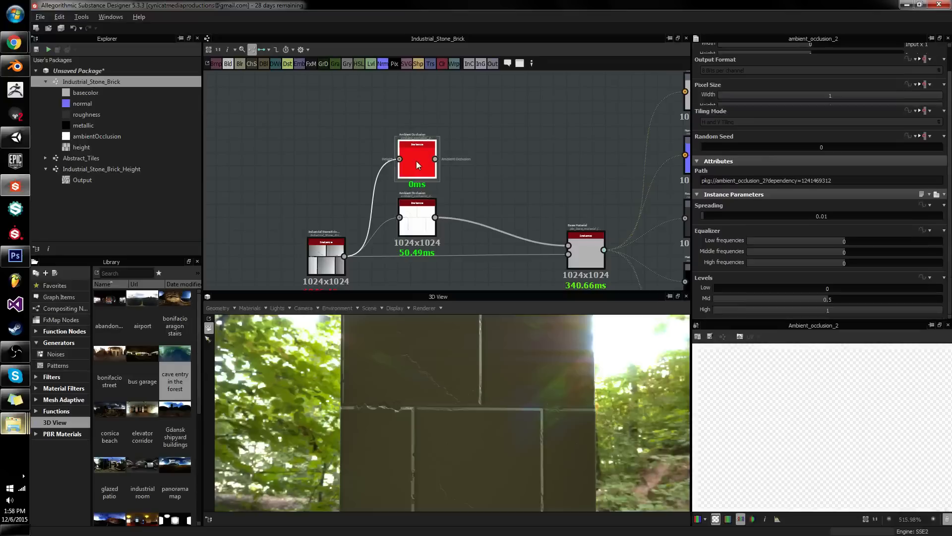
key("f")
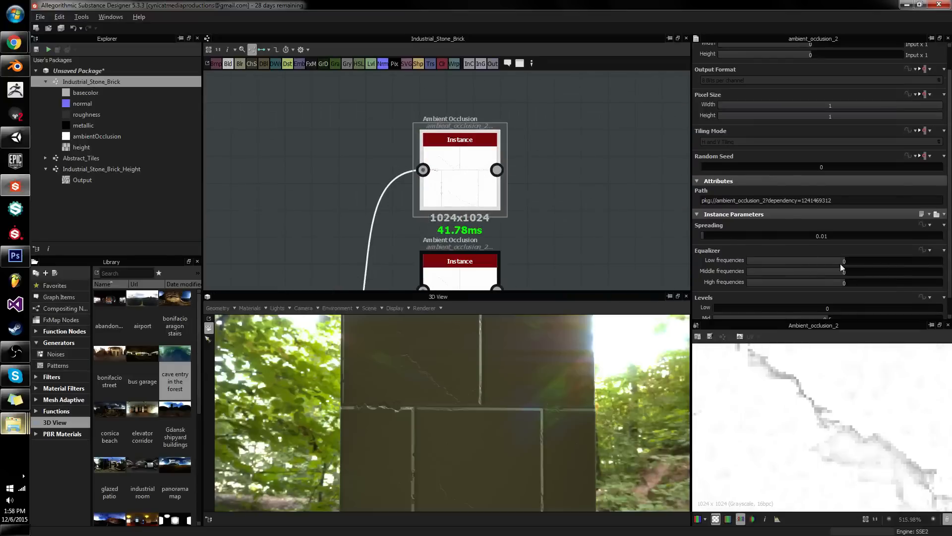
Step: Insert a Blend node into the link between the original Ambient Occlusion node and the Base Material
scroll(541, 228, "down", 4)
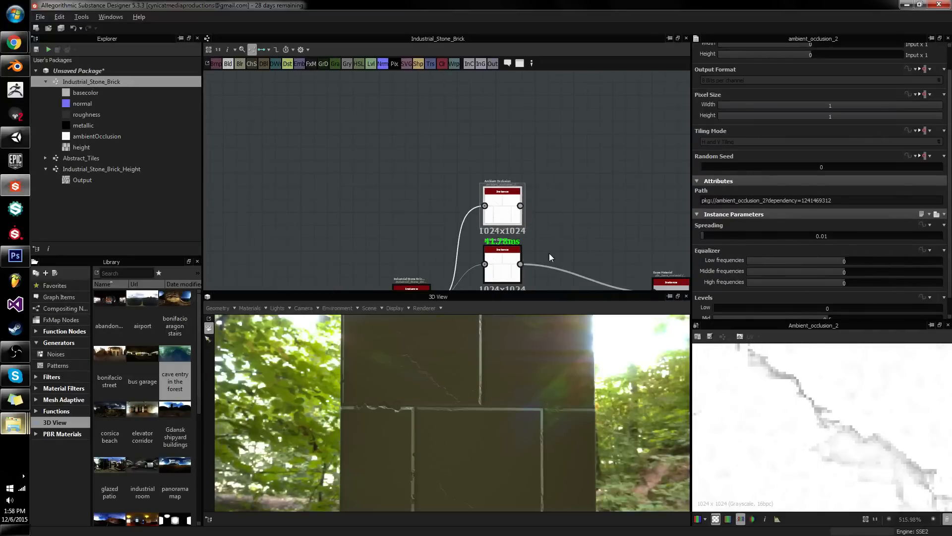
left_click_drag(452, 187, 475, 253)
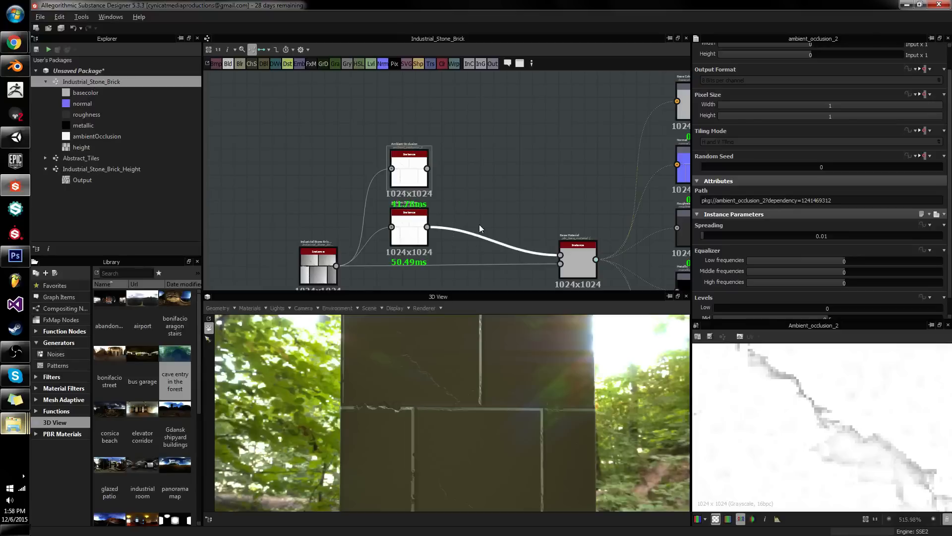
key("space")
left_click(498, 230)
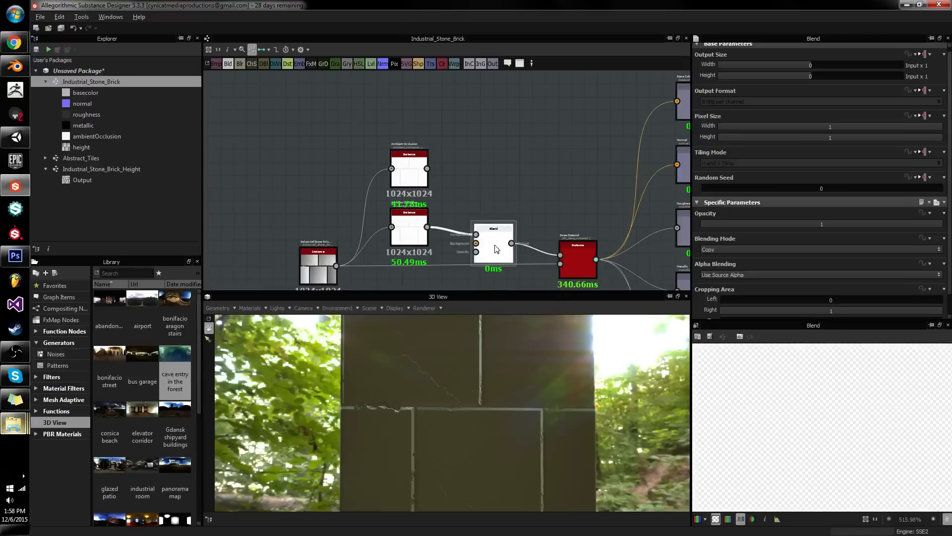
left_click_drag(496, 248, 492, 219)
Step: Connect the upper Ambient Occlusion node as the Blend's foreground and the lower as its background, with blending mode Multiply
left_click_drag(427, 227, 484, 205)
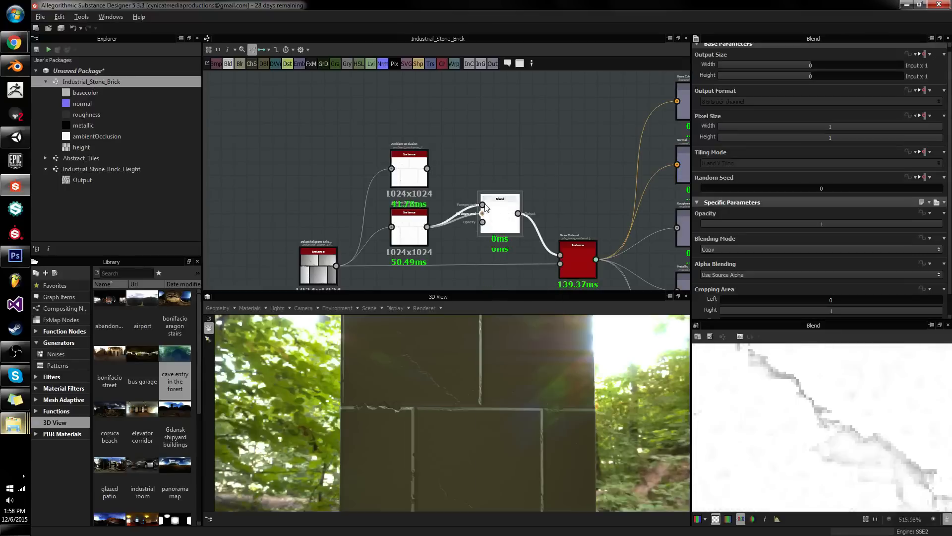
left_click_drag(416, 171, 417, 164)
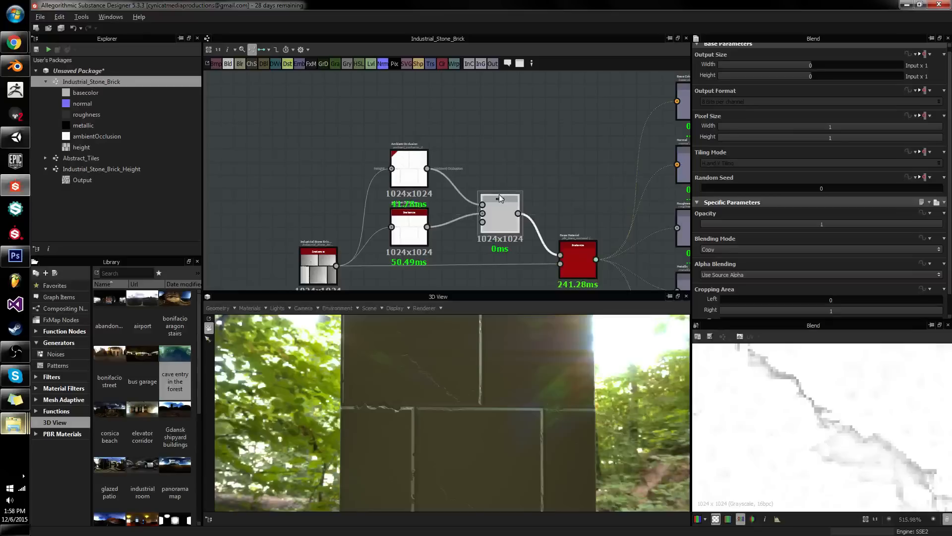
left_click_drag(508, 208, 488, 189)
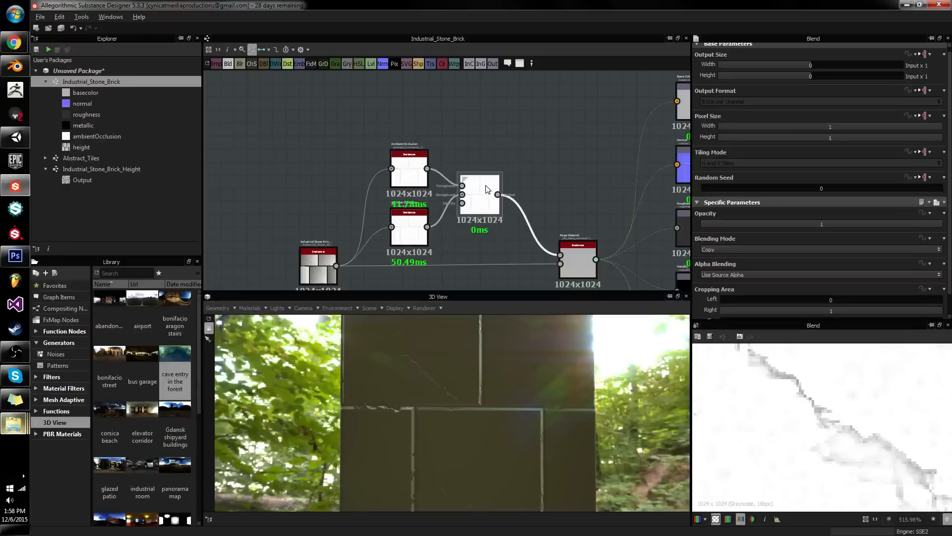
left_click(721, 250)
left_click(717, 278)
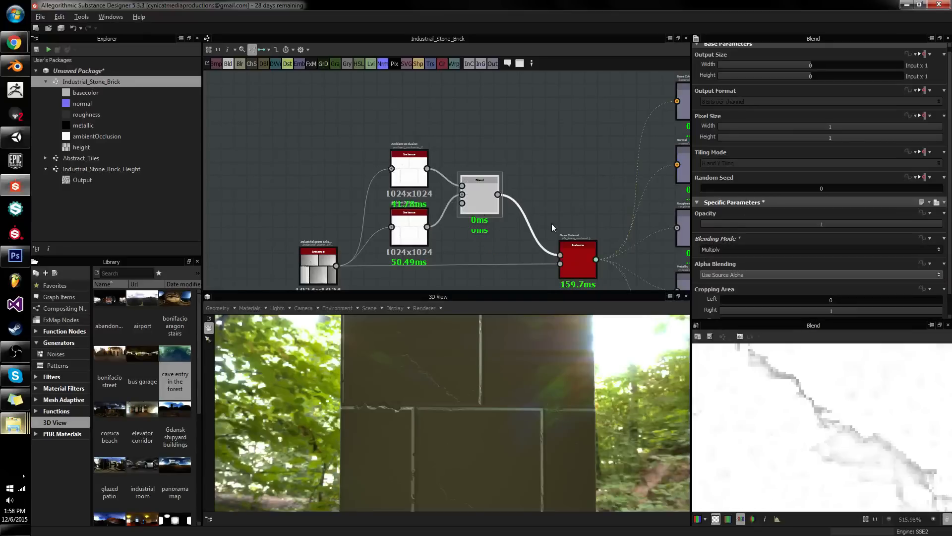
Step: Set the upper Ambient Occlusion node's Spreading to 0.05 and inspect the cracks in the map and on the 3D model
left_click(404, 178)
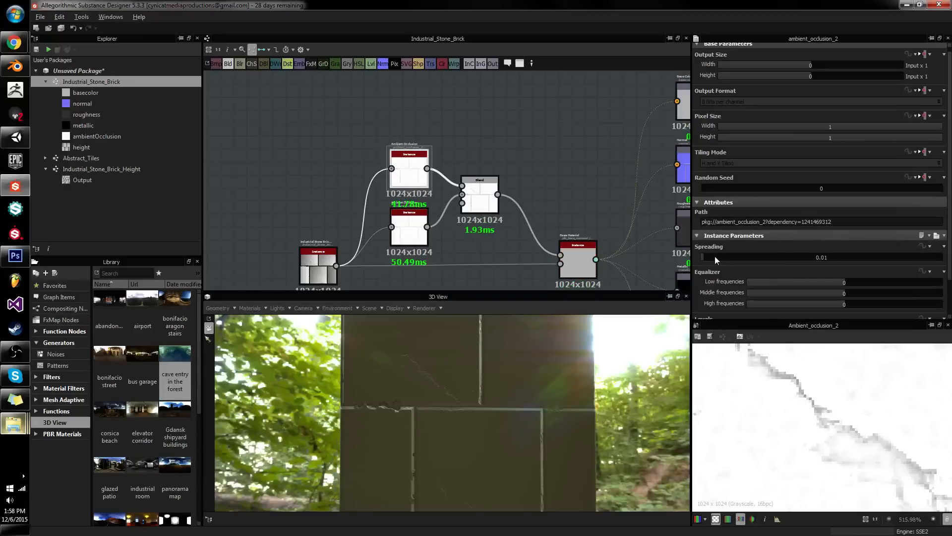
left_click(713, 256)
scroll(868, 392, "down", 6)
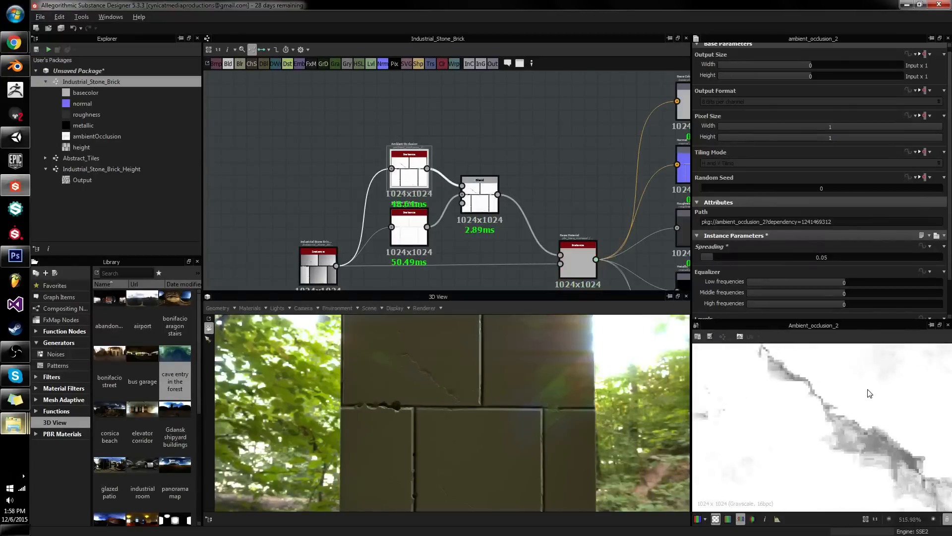
scroll(867, 390, "up", 2)
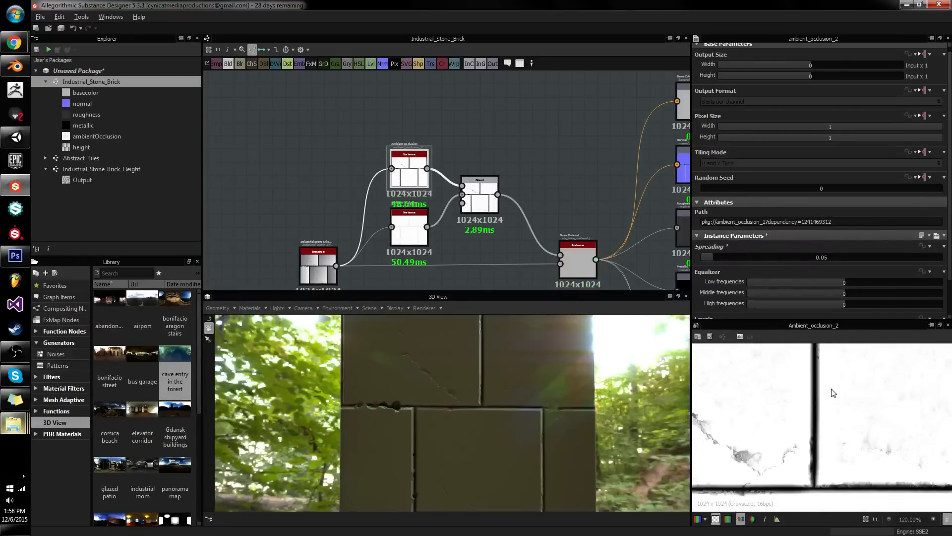
left_click_drag(586, 397, 615, 373)
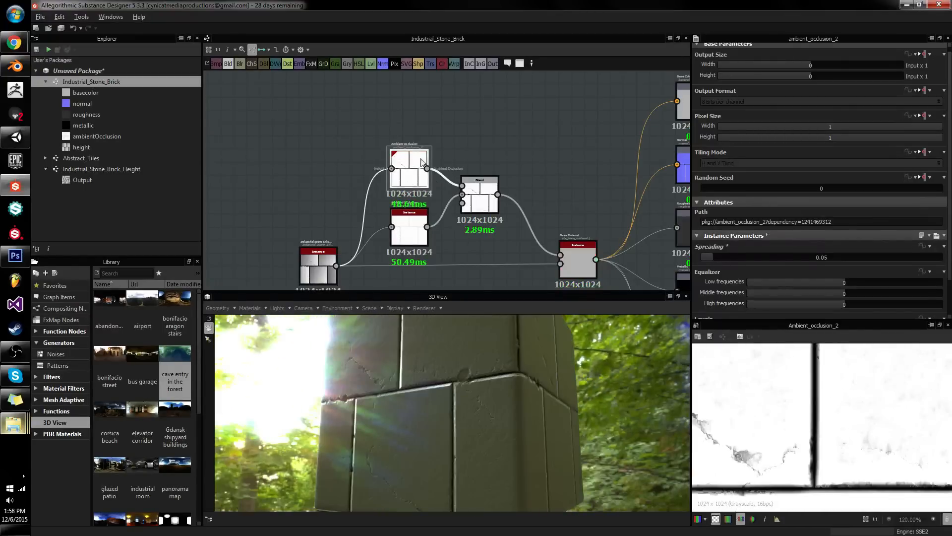
Step: Compare the Blend with its lower occlusion input, set the Blend's opacity to 0.5, and inspect the crack detail
left_click(488, 198)
left_click(425, 219)
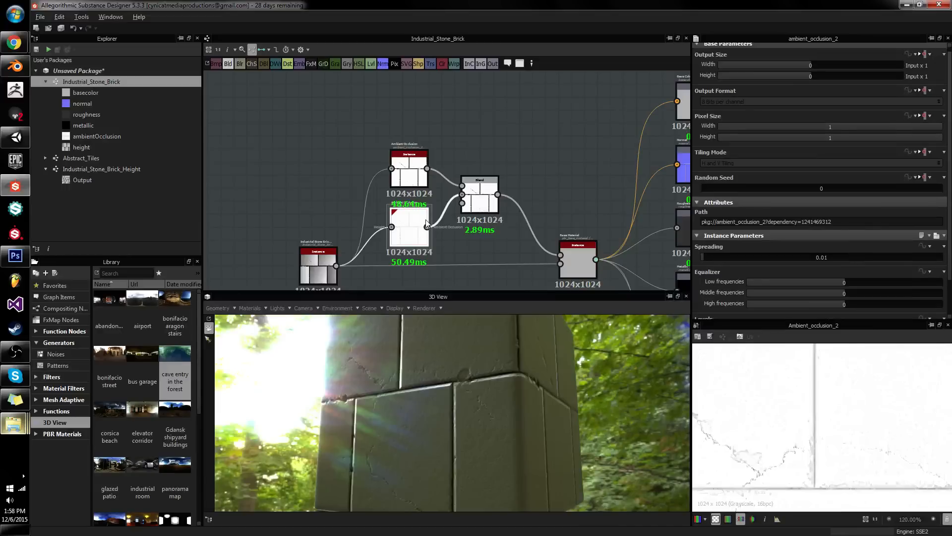
left_click(486, 202)
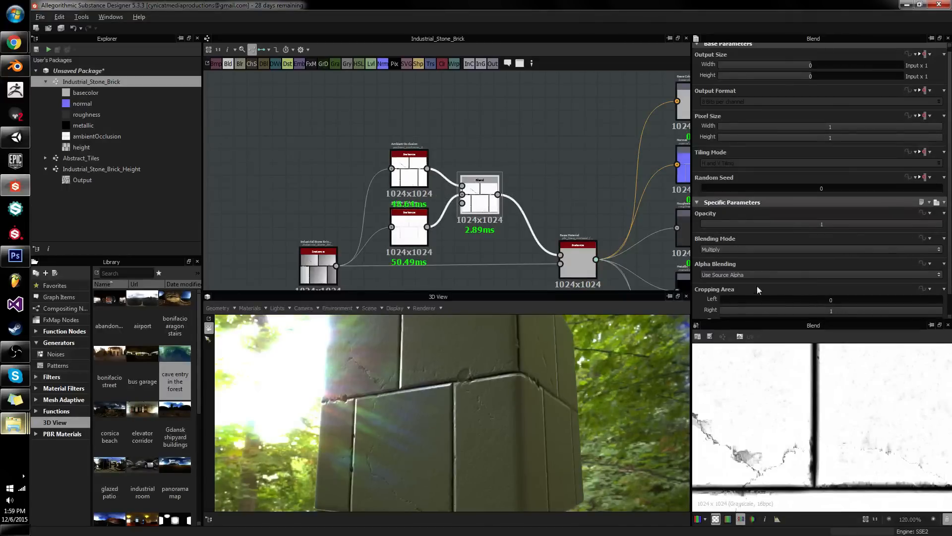
left_click_drag(882, 221, 871, 223)
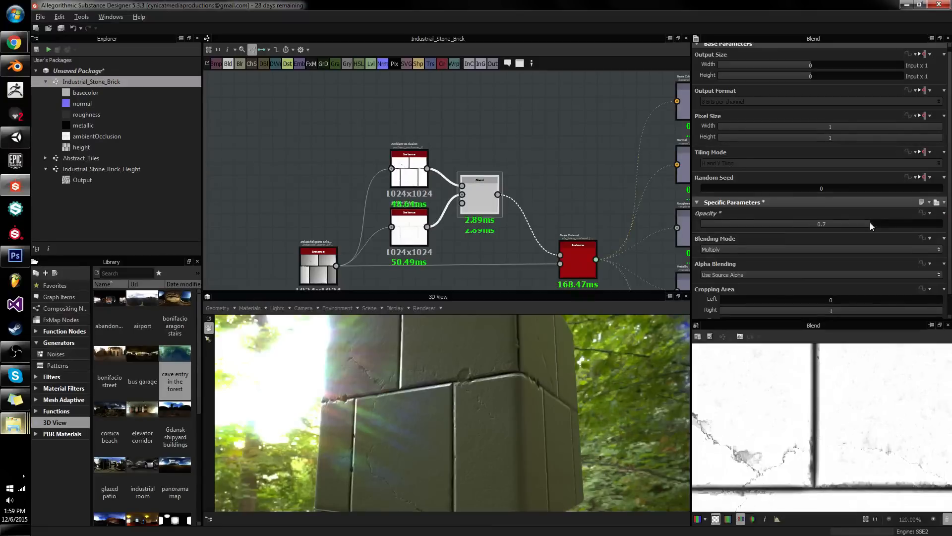
left_click_drag(870, 222, 822, 224)
scroll(847, 406, "up", 5)
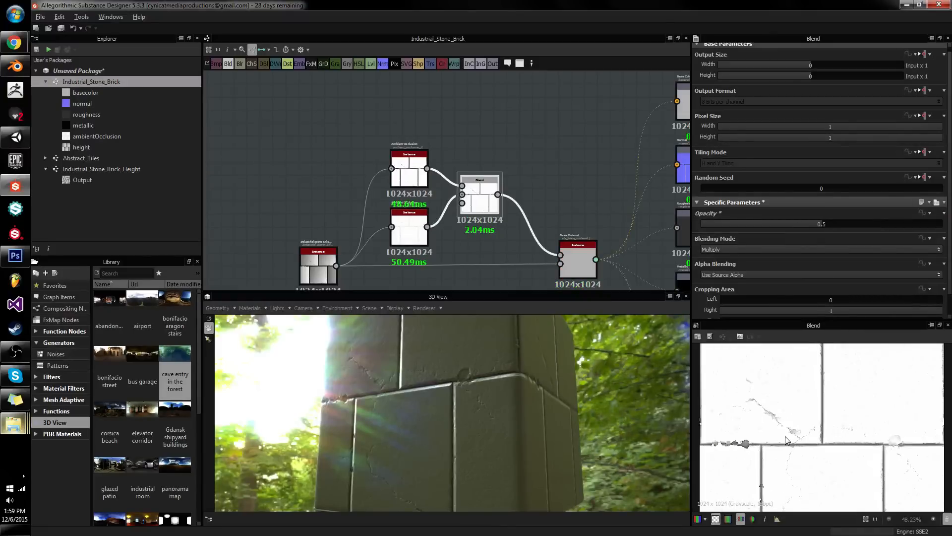
middle_click_drag(858, 404, 882, 371)
scroll(885, 375, "up", 2)
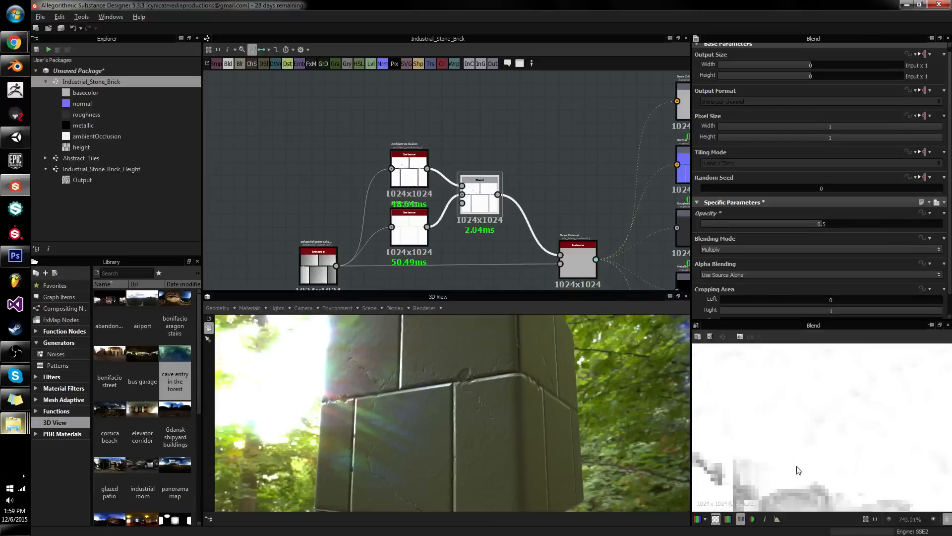
middle_click_drag(797, 469, 783, 418)
scroll(861, 365, "down", 4)
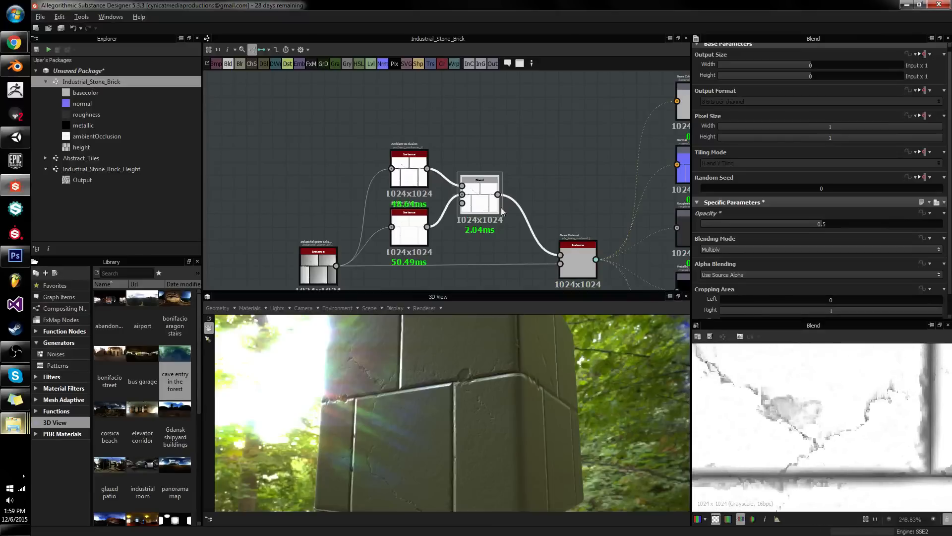
Step: Duplicate the upper Ambient Occlusion node and place the copy above the other two
left_click(410, 172)
key("ctrl+d")
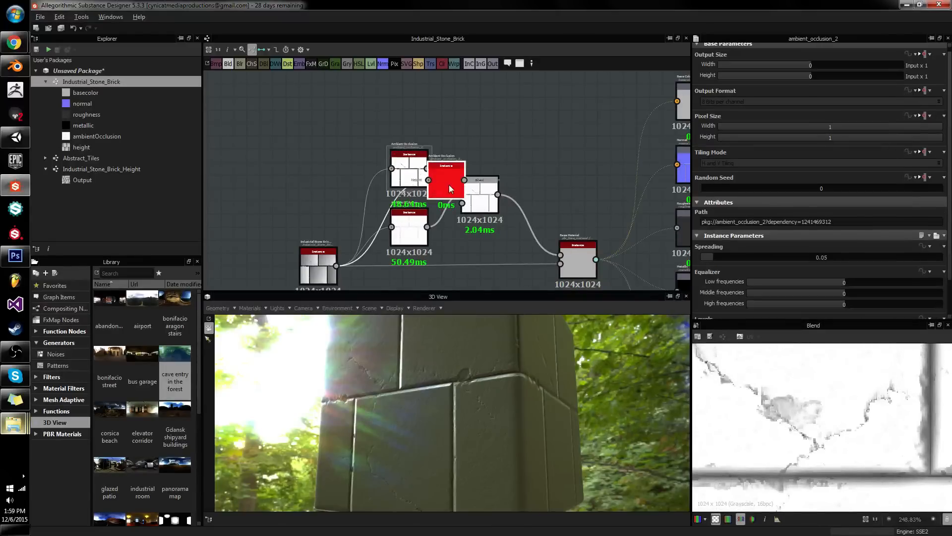
left_click_drag(449, 188, 373, 127)
Step: Set the topmost Ambient Occlusion node's Spreading to 0.16 and compare its map with the middle node's
double_click(419, 105)
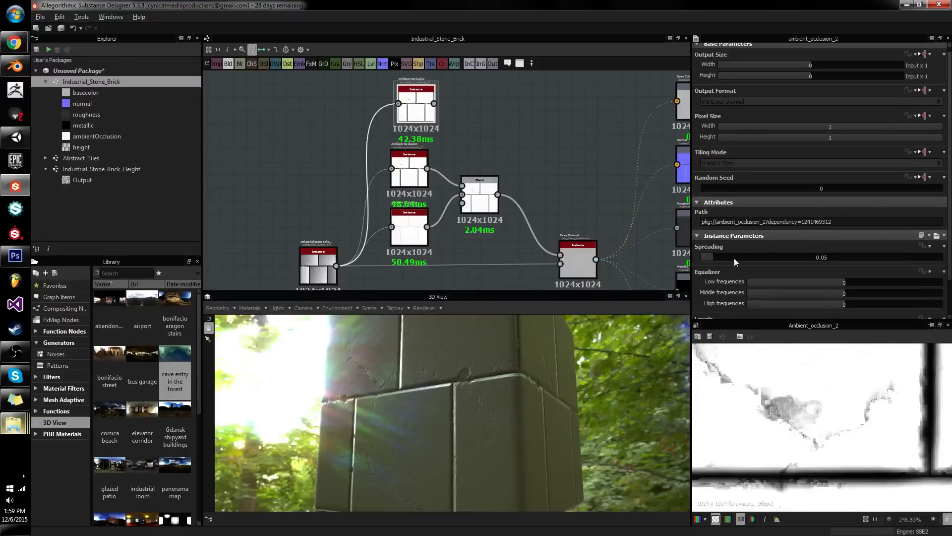
left_click_drag(734, 258, 740, 258)
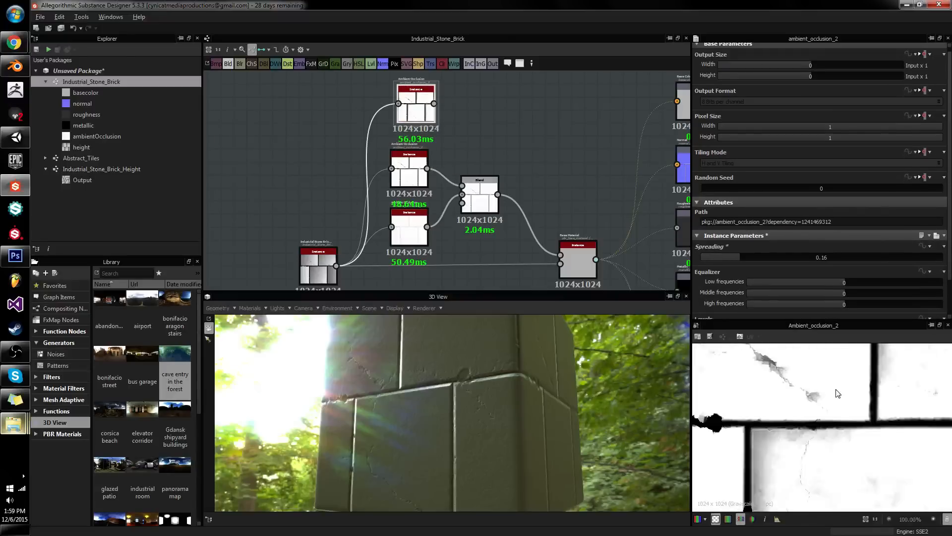
scroll(838, 393, "down", 5)
left_click(397, 181)
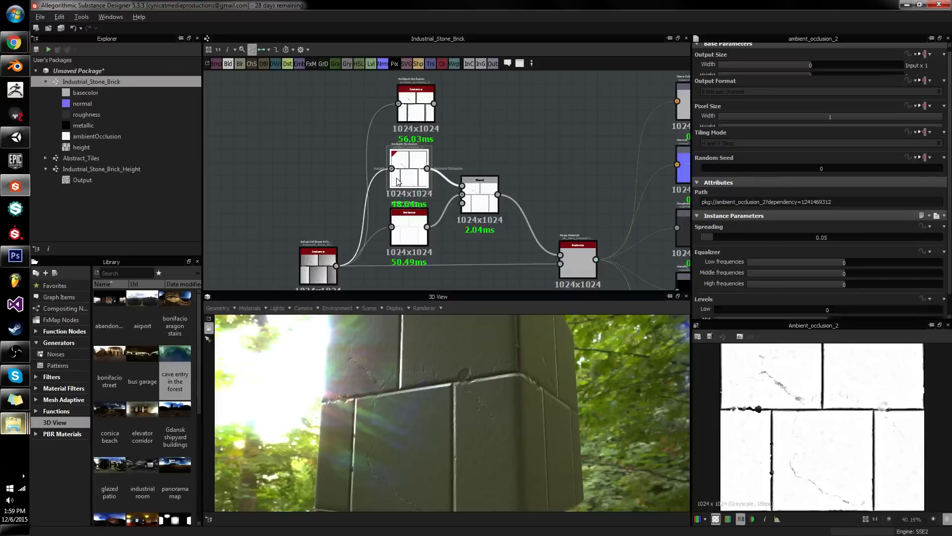
left_click(416, 113)
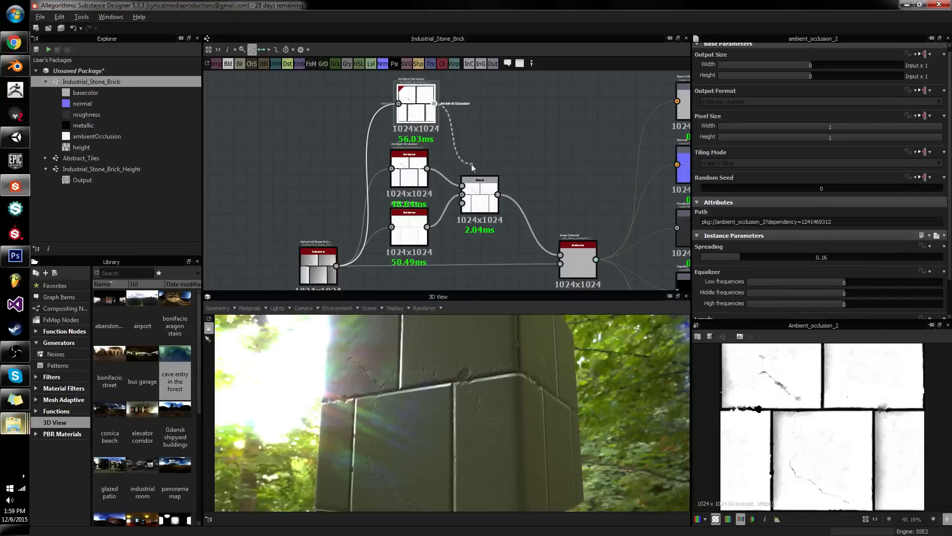
left_click(482, 187)
key("space")
left_click(515, 225)
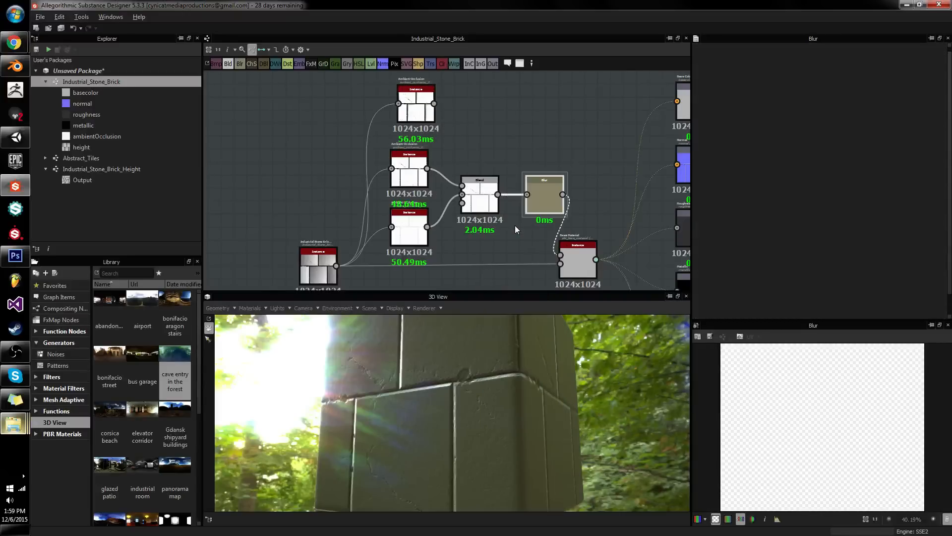
key("ctrl+z")
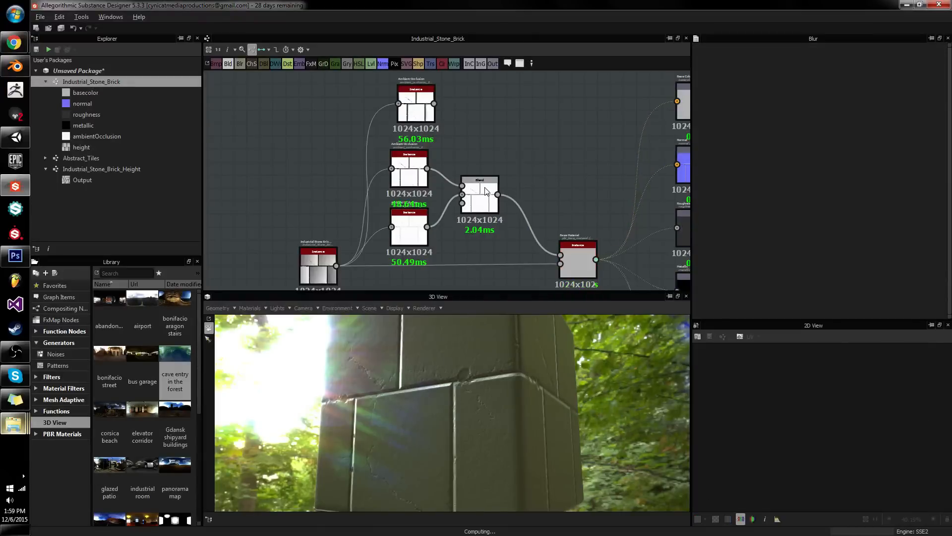
Step: Insert a second Blend node after the first Blend and connect the topmost Ambient Occlusion node as its foreground
left_click(486, 193)
key("space")
left_click(512, 219)
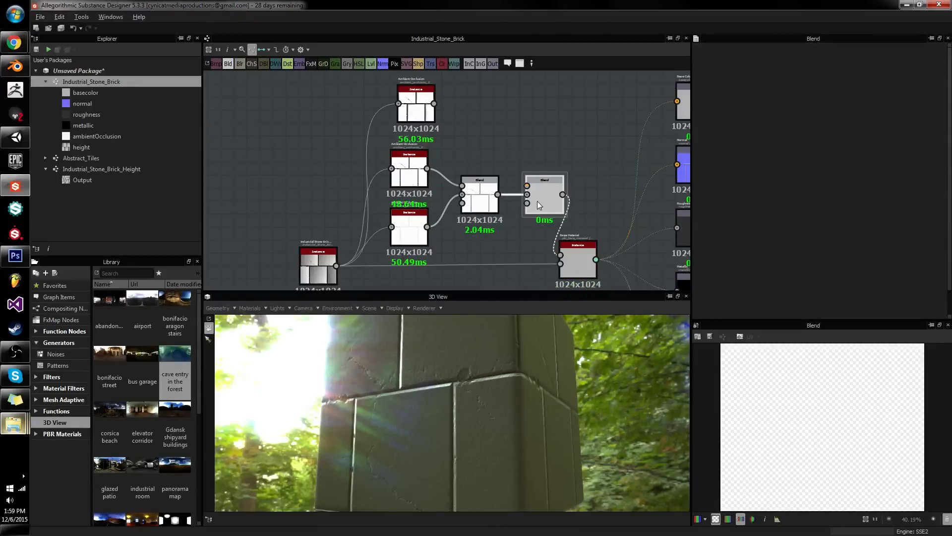
left_click_drag(434, 103, 523, 147)
Step: Set the second Blend node's blending mode to Multiply
left_click(735, 255)
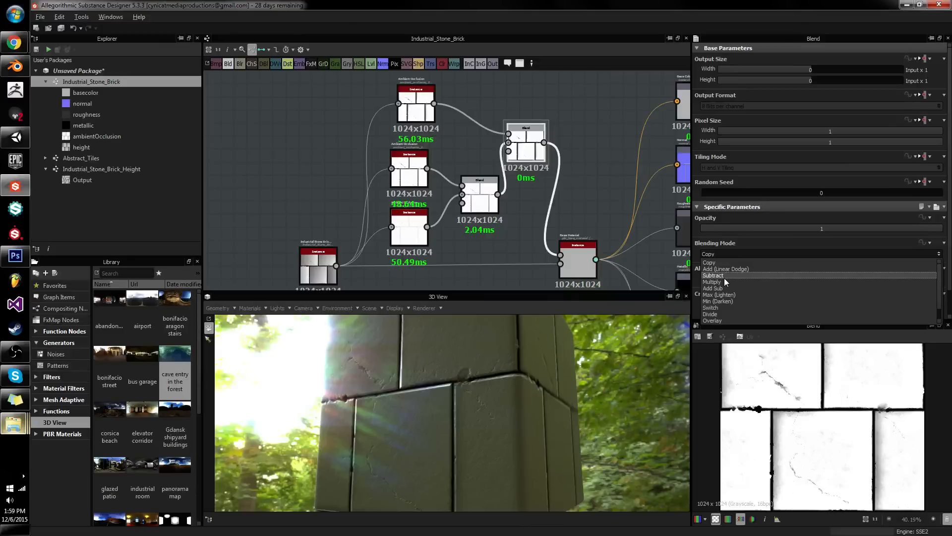
left_click(721, 284)
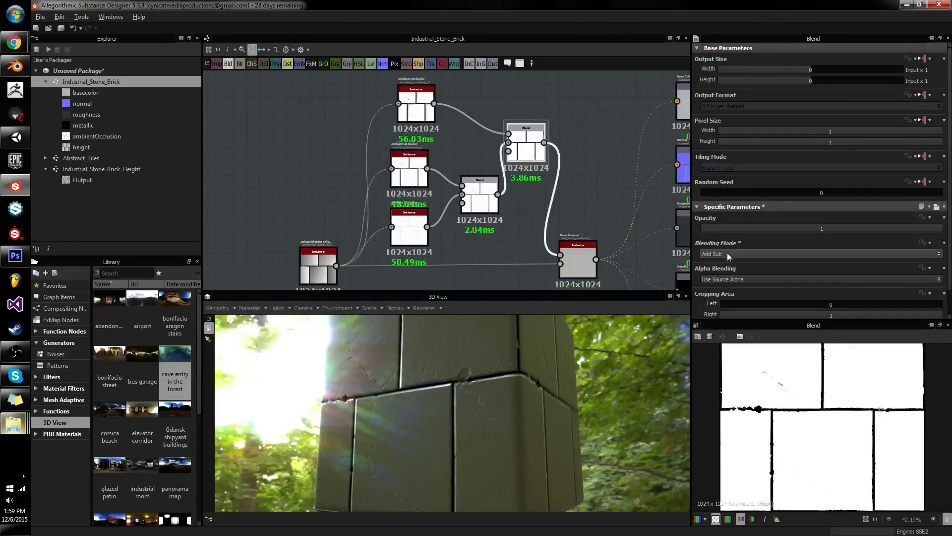
left_click(727, 253)
left_click(718, 282)
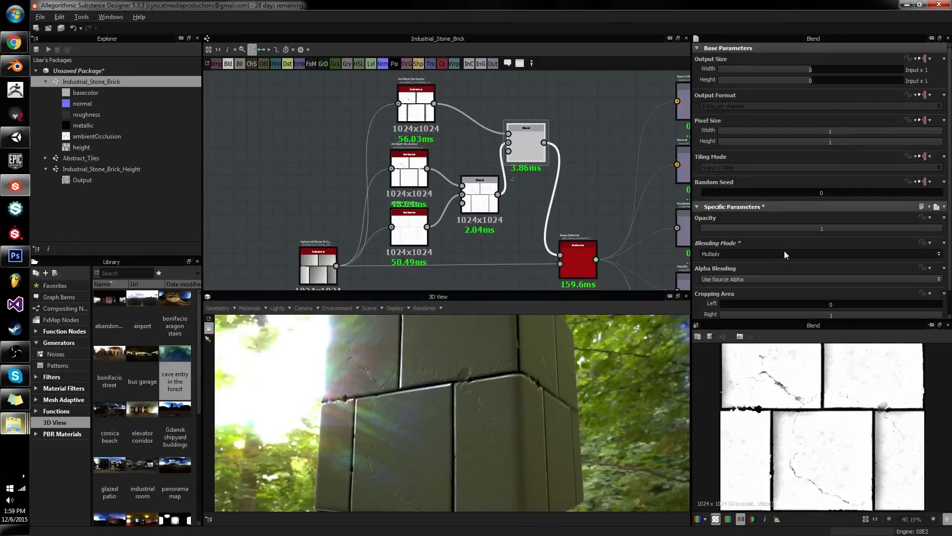
Step: Set the second Blend's opacity to 0.33 and inspect the joints and cracks in the 3D and 2D views
left_click_drag(837, 227, 783, 231)
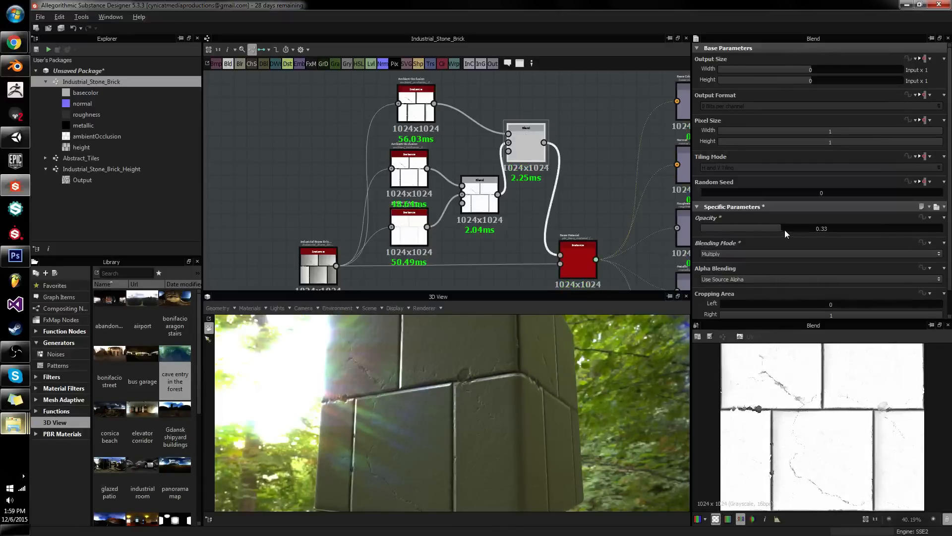
left_click_drag(602, 383, 538, 393)
scroll(526, 356, "up", 5)
scroll(552, 430, "down", 5)
scroll(517, 402, "up", 5)
scroll(826, 420, "up", 4)
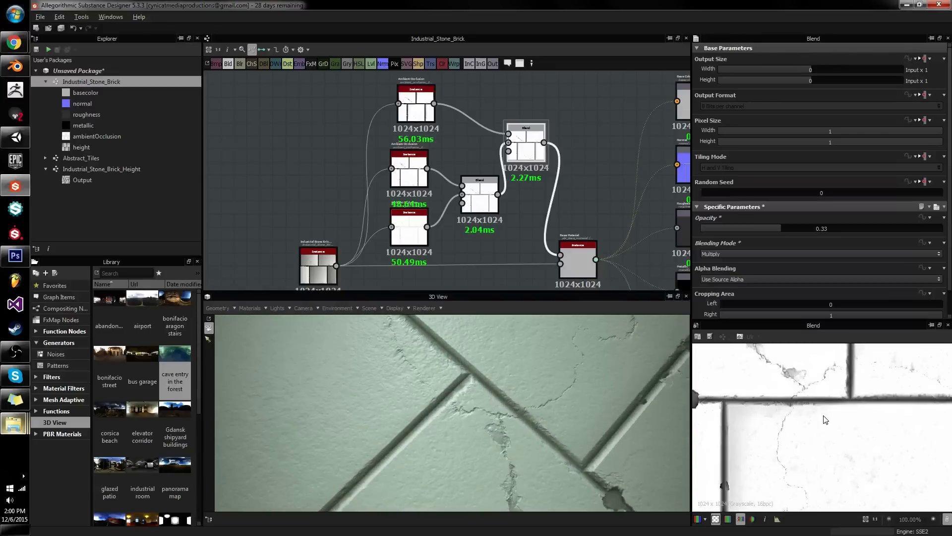
Step: Set the first Blend node's opacity to 0.54
left_click(486, 189)
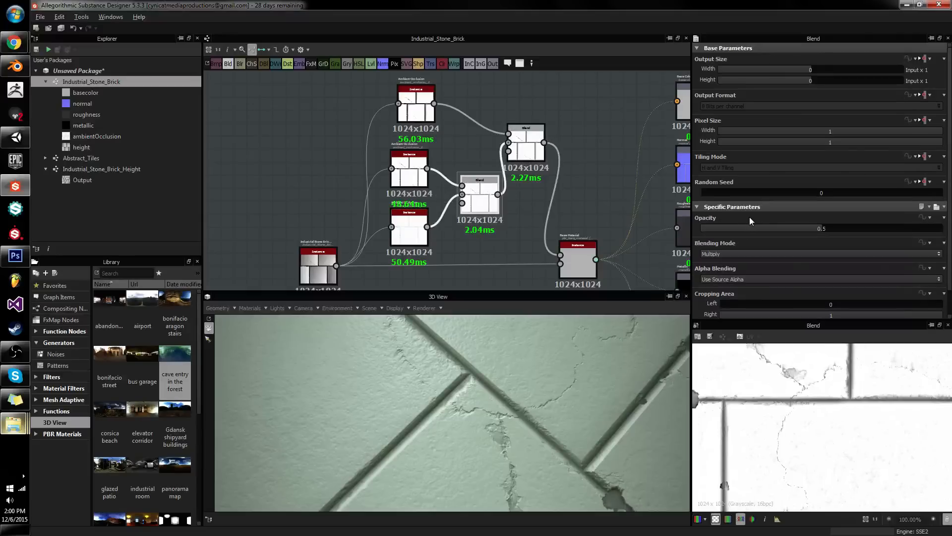
left_click_drag(797, 230, 801, 230)
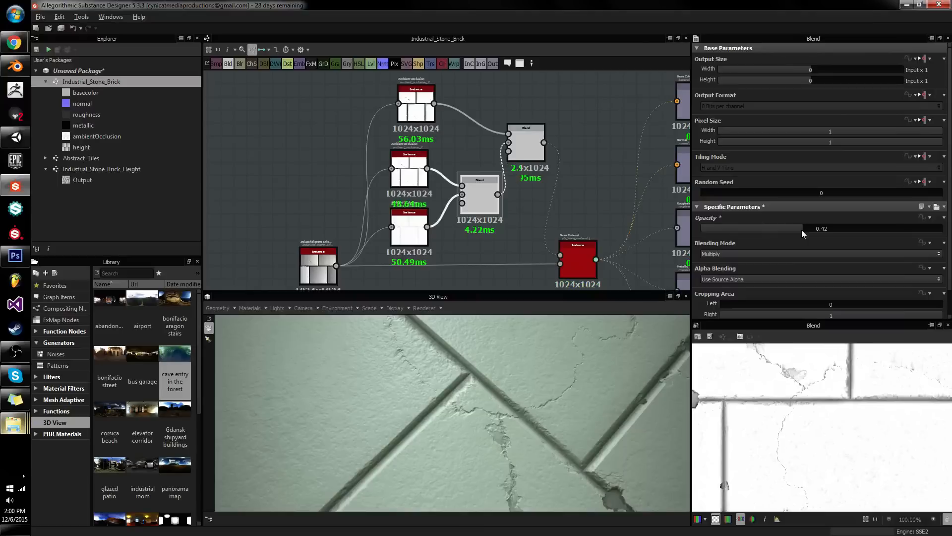
left_click(833, 228)
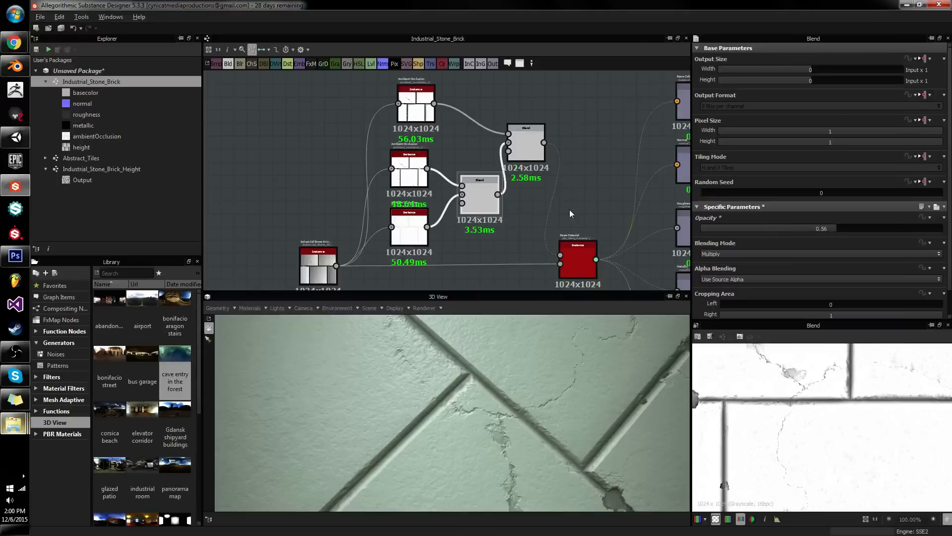
left_click(517, 221)
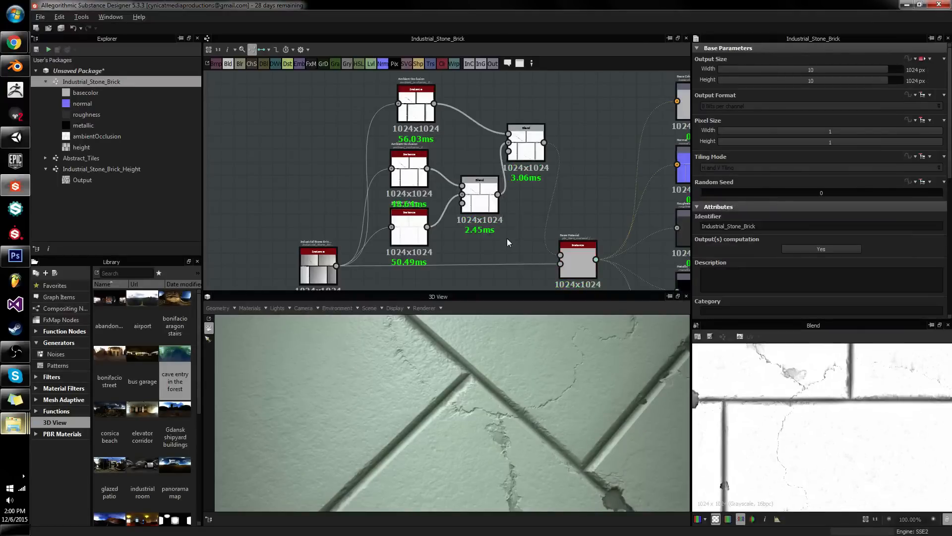
Step: Examine the brick cube's joints and cracks from several angles and distances in the 3D view
scroll(562, 415, "down", 8)
left_click_drag(548, 462, 453, 332)
scroll(550, 348, "up", 8)
left_click_drag(486, 393, 493, 413)
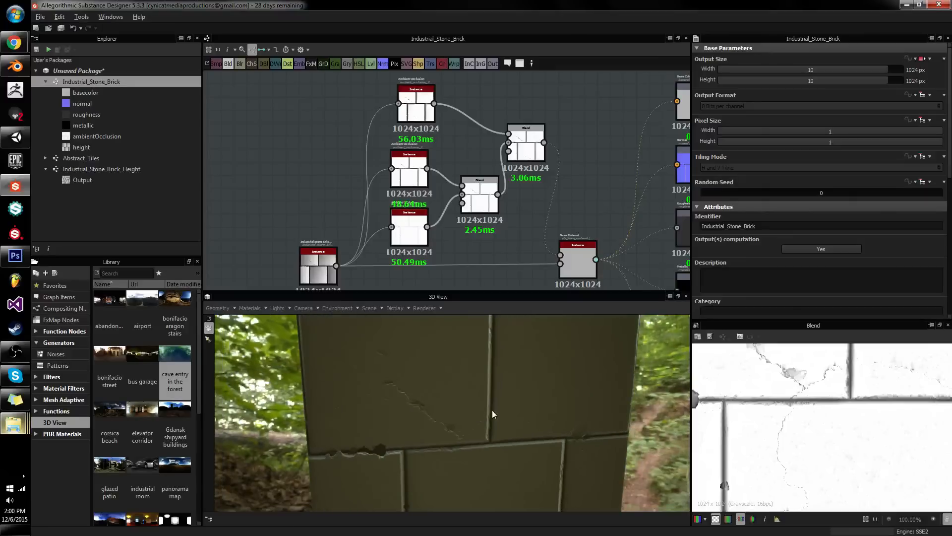
left_click_drag(567, 344, 489, 366)
scroll(560, 366, "up", 4)
scroll(541, 406, "down", 5)
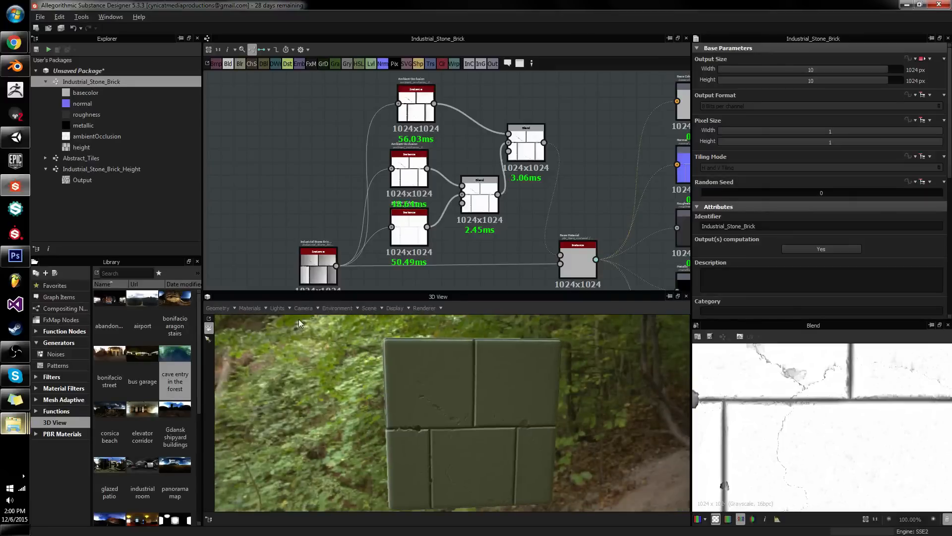
Step: Change the 3D view's environment to airport and inspect the brick cube under the new lighting
left_click_drag(130, 321, 445, 405)
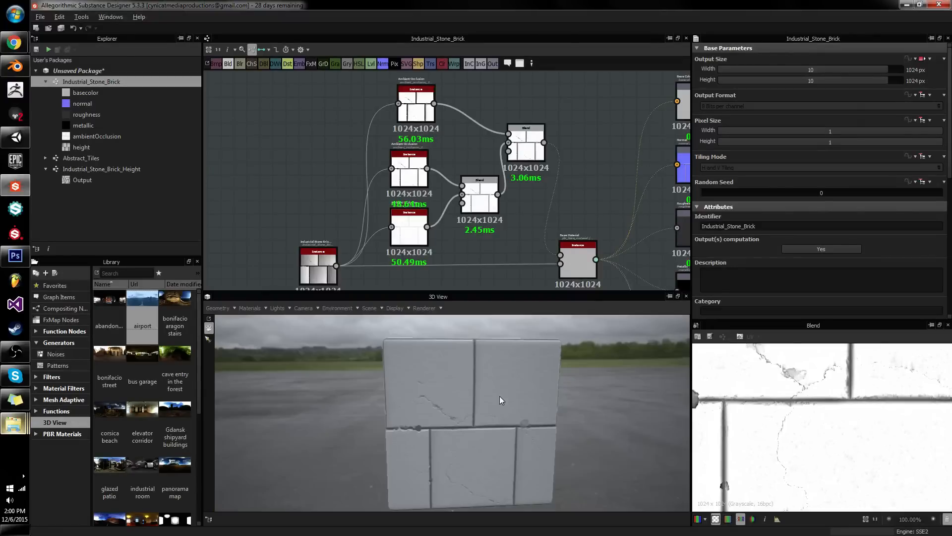
left_click_drag(561, 389, 470, 391)
scroll(471, 391, "up", 5)
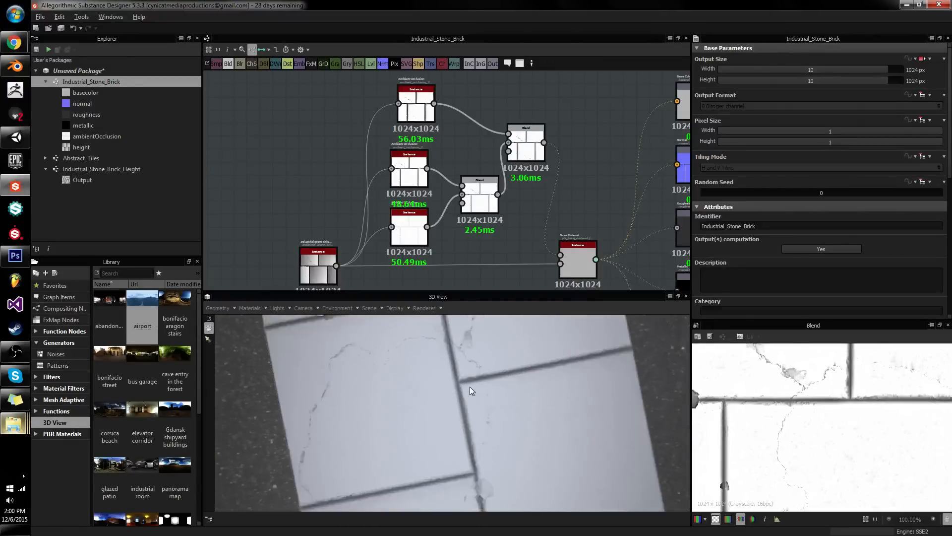
mouse_move(497, 355)
left_mouse_down()
mouse_move(506, 333)
mouse_move(486, 386)
mouse_move(514, 348)
left_mouse_up()
scroll(486, 386, "down", 4)
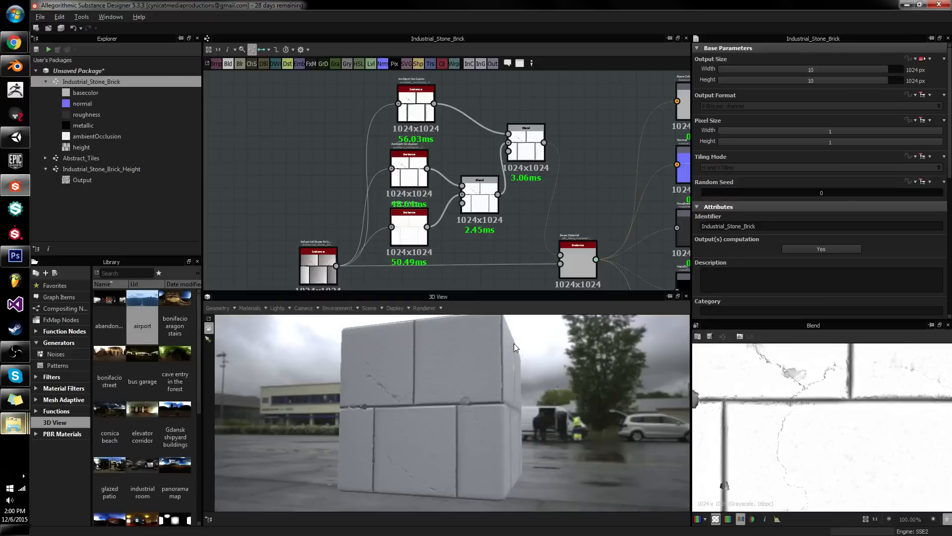
Step: Lower the first Blend node's opacity and set the second Blend node's opacity to 0.14
left_click_drag(525, 94, 394, 243)
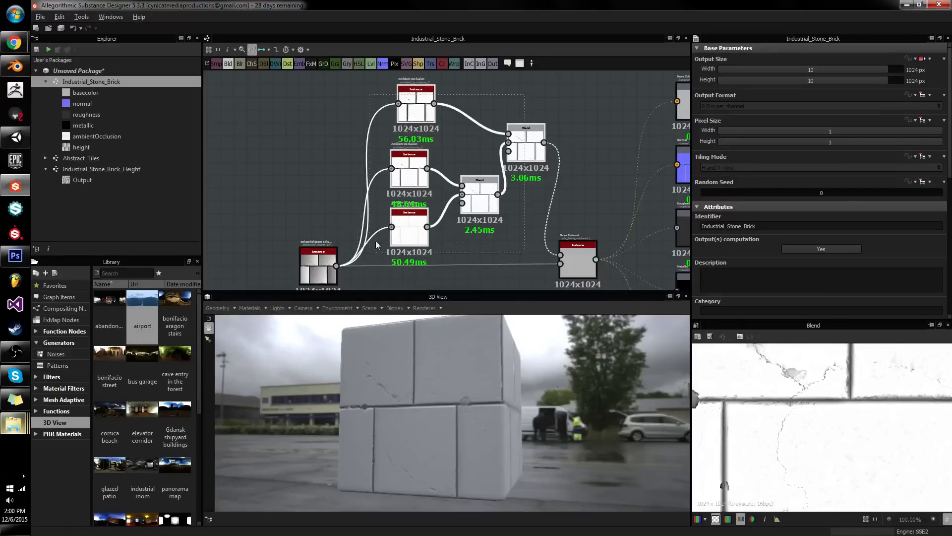
left_click(480, 195)
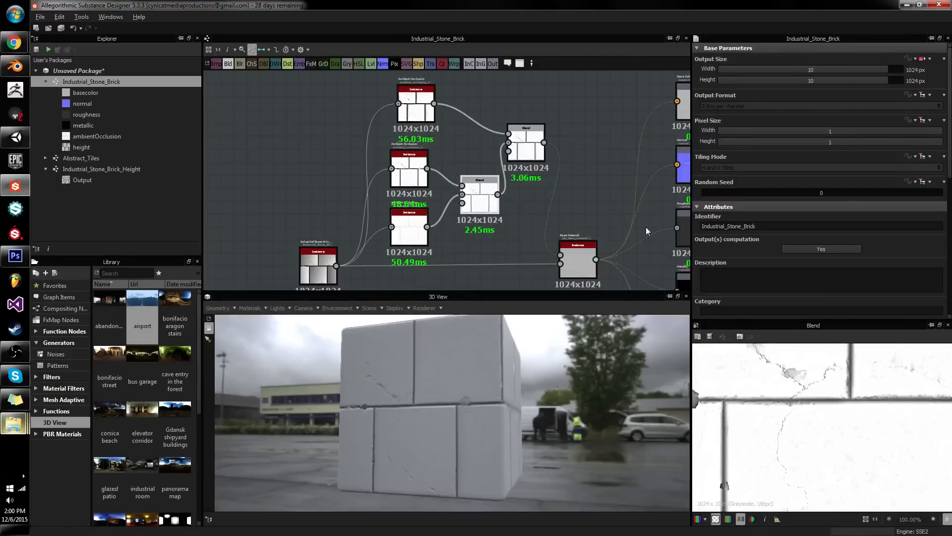
left_click(474, 197)
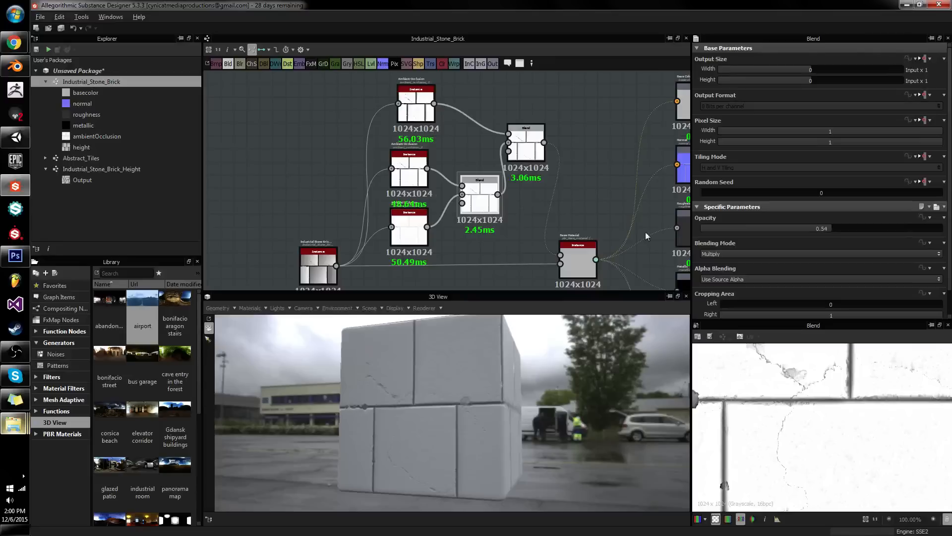
left_click(776, 229)
left_click(528, 142)
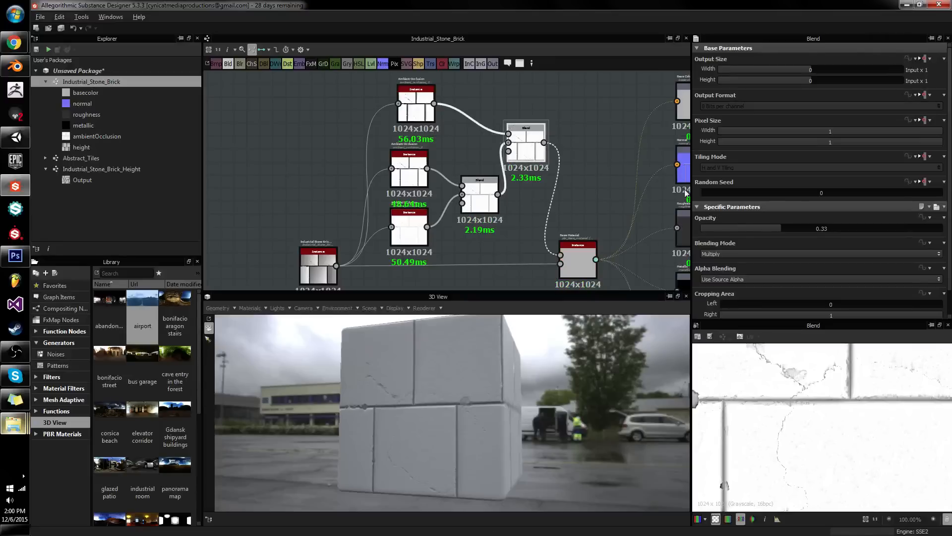
left_click(734, 227)
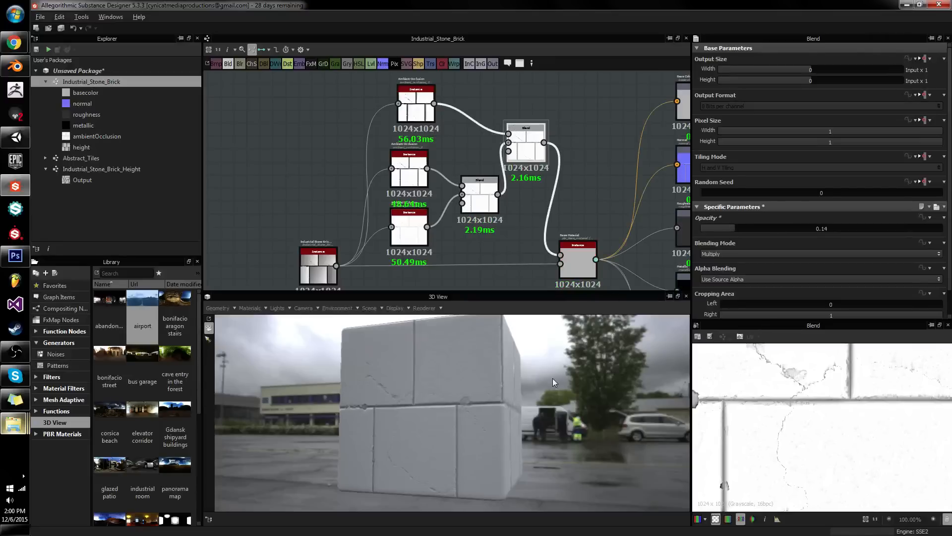
Step: Change the 3D view's environment to Gdansk shipyard buildings
left_click_drag(552, 378, 427, 383)
left_click_drag(175, 380, 294, 390)
left_click_drag(177, 410, 400, 375)
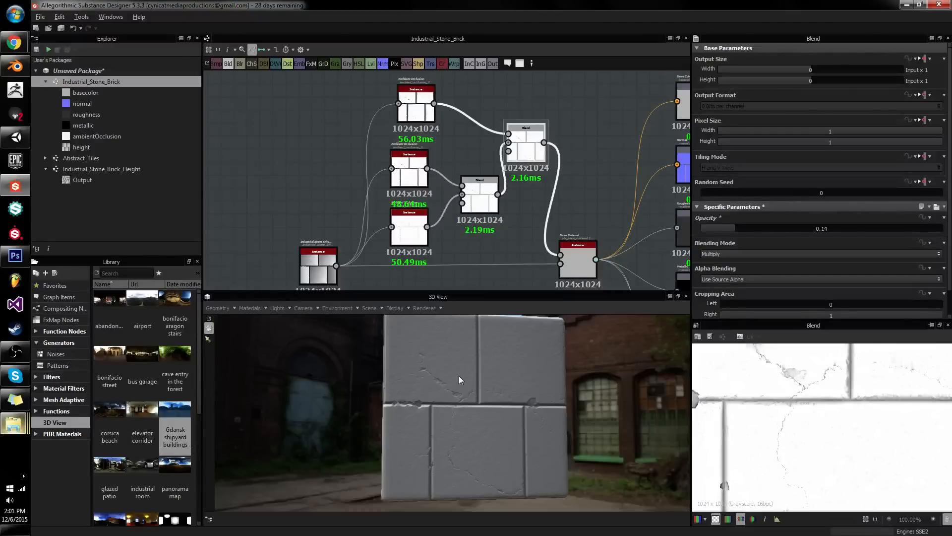
Step: Examine the brick cube's joints, cracks and edges up close and from below under the shipyard lighting
left_click_drag(473, 365, 465, 465)
scroll(497, 433, "up", 5)
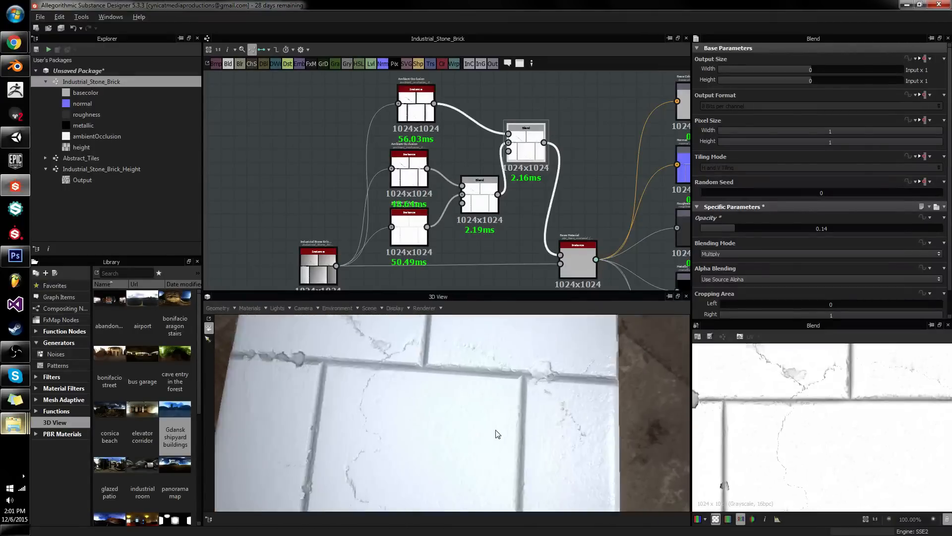
left_click_drag(497, 433, 491, 333)
scroll(537, 439, "down", 5)
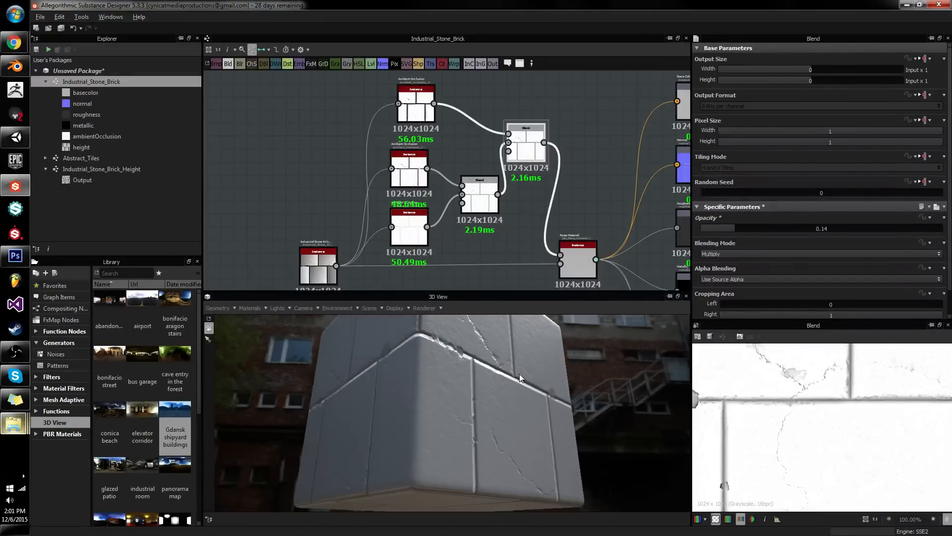
mouse_move(519, 374)
left_mouse_down()
mouse_move(509, 365)
mouse_move(528, 352)
mouse_move(538, 379)
left_mouse_up()
Step: Tidy the graph by moving the second Blend beside the first and the uppermost ambient occlusion node closer to it
left_click(516, 198)
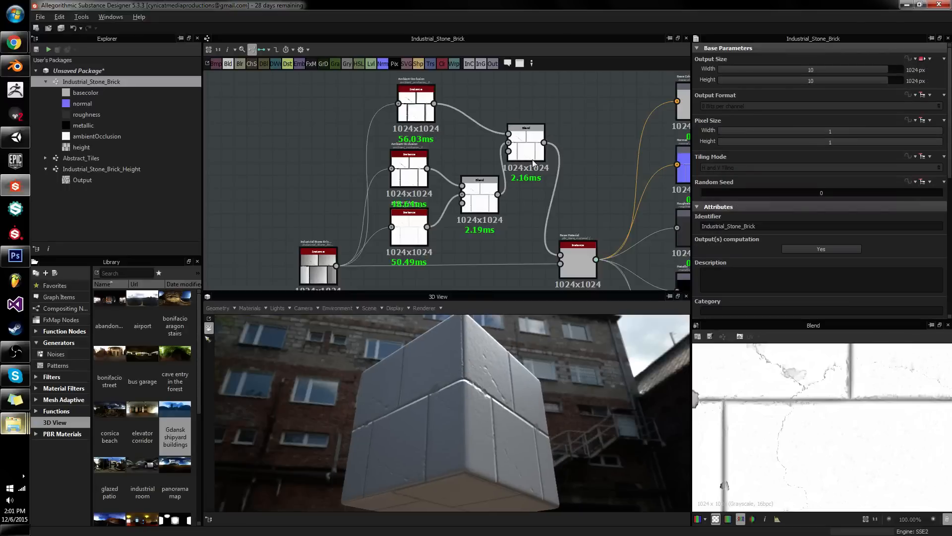
left_click_drag(533, 164, 547, 201)
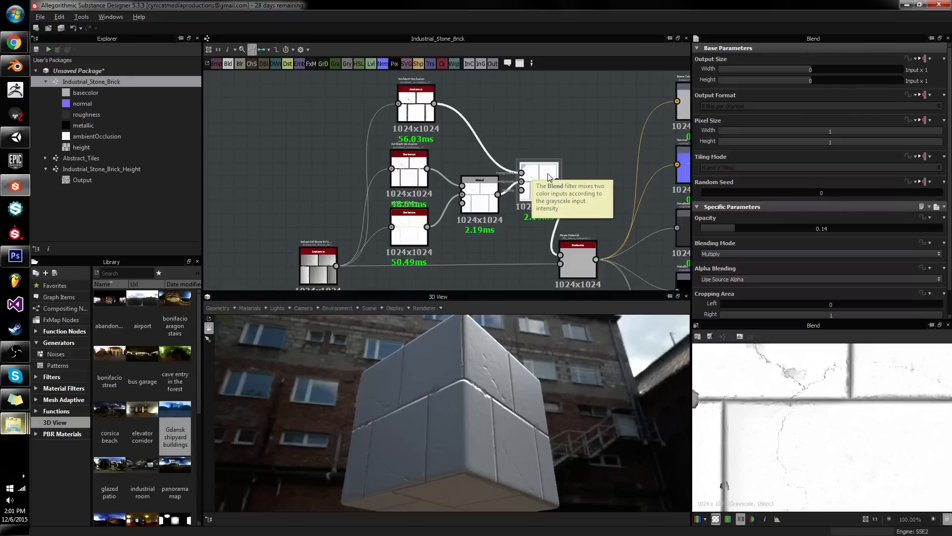
left_click_drag(541, 90, 466, 134)
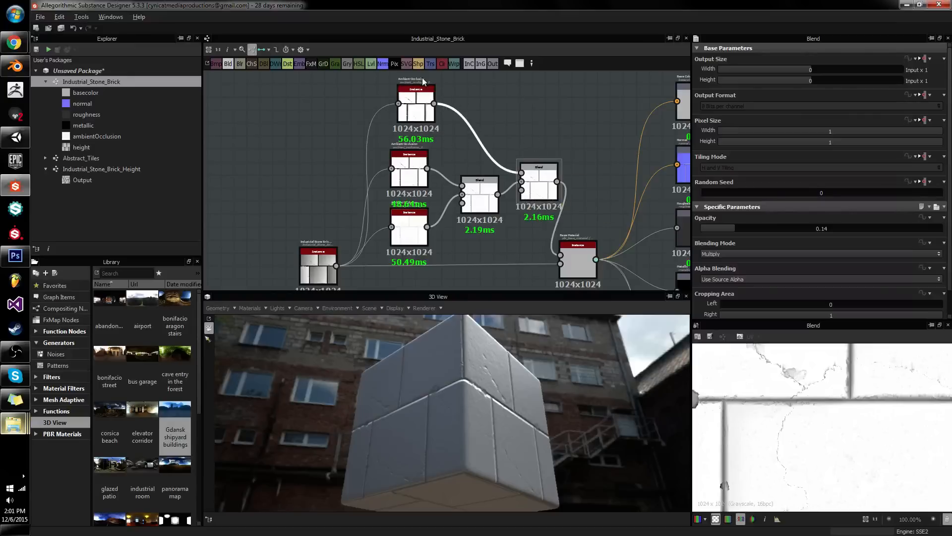
left_click_drag(416, 103, 476, 133)
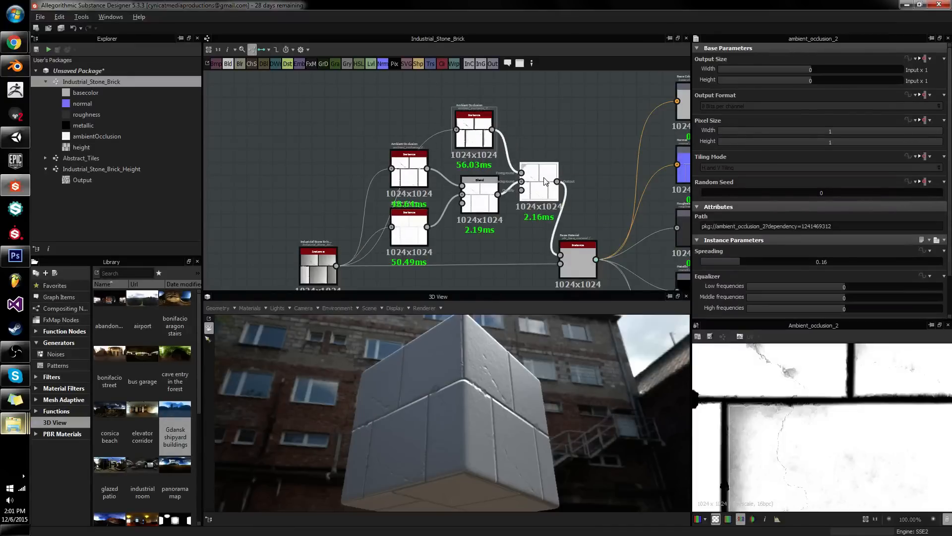
Step: Examine the second Blend's combined occlusion map in the 2D view, checking the cracks, chips and brick joints at different magnifications
left_click(545, 181)
scroll(781, 366, "down", 3)
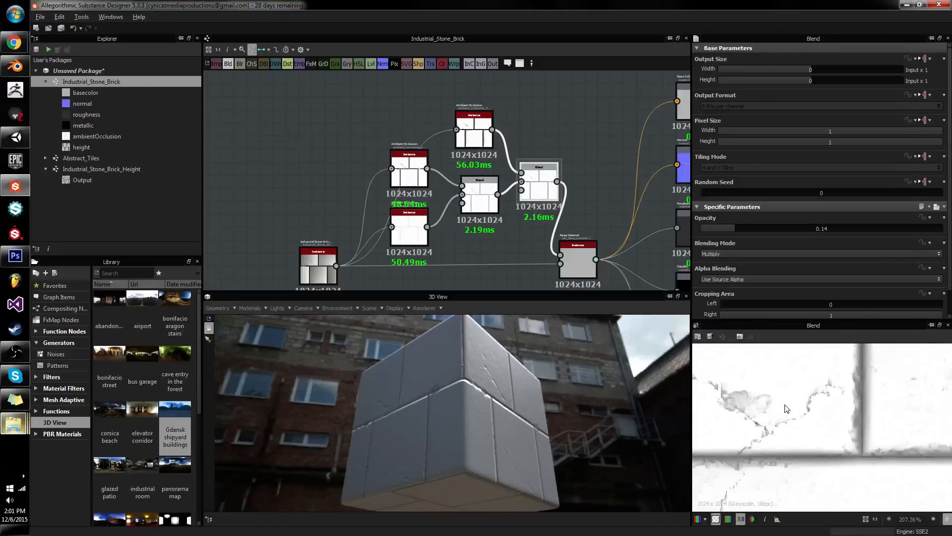
middle_click_drag(823, 407, 862, 380)
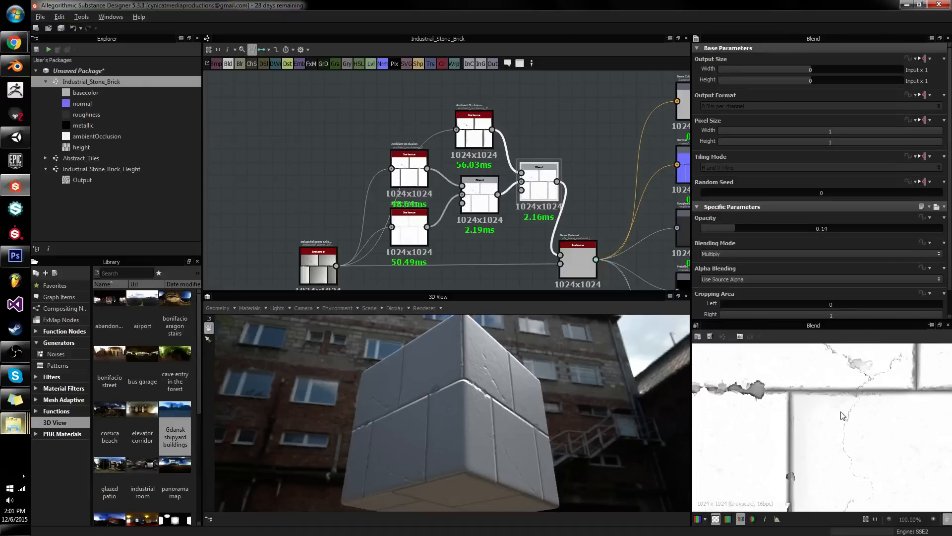
middle_click_drag(878, 430, 890, 365)
scroll(876, 430, "down", 2)
scroll(874, 430, "up", 4)
scroll(872, 429, "down", 2)
middle_click_drag(842, 433, 853, 370)
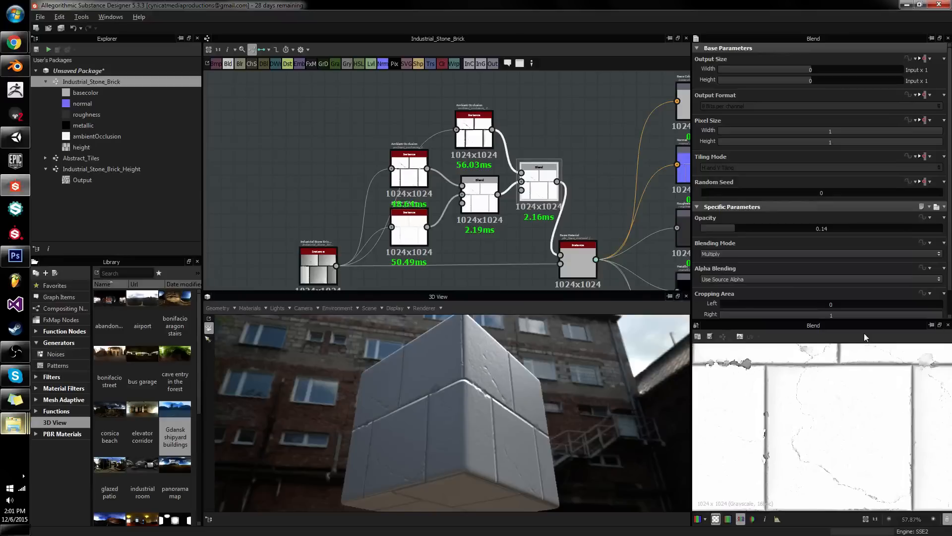